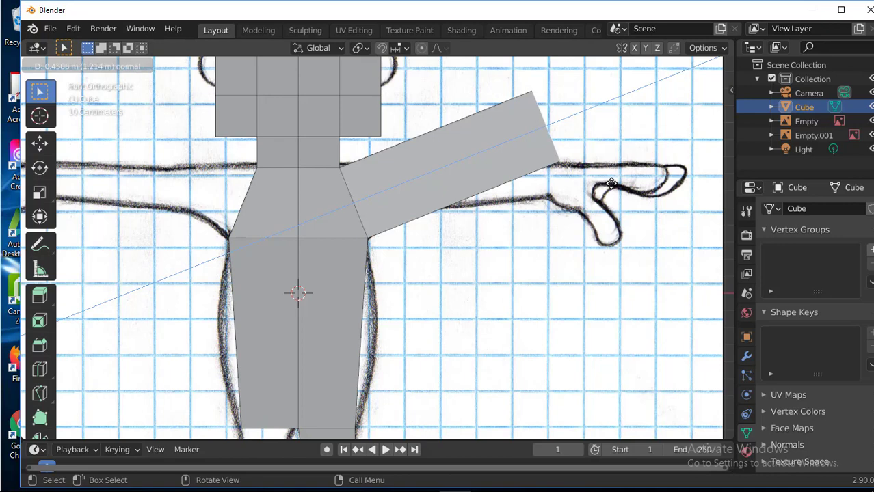
Step: Extrude an arm from the shoulder's side face, and lower its end face about 0.3 m along Z and rotate it upright
{"action": "left_click", "coordinate": [614, 184]}
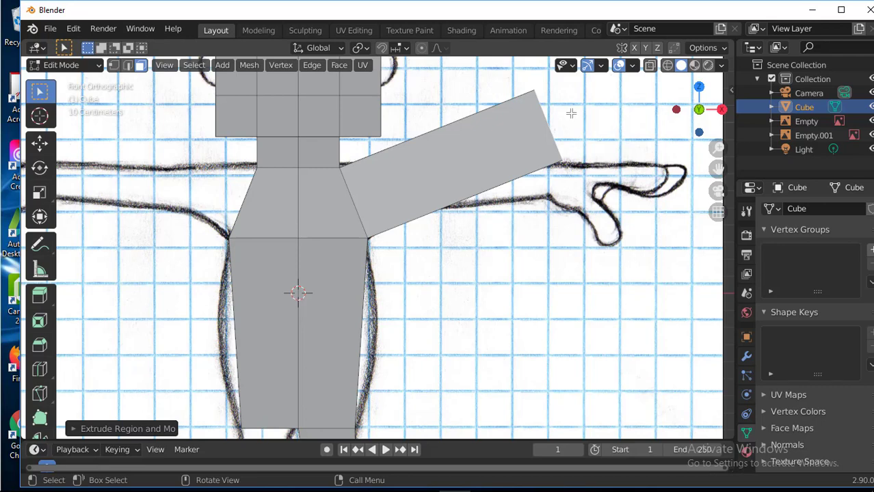
{"action": "key", "text": "g"}
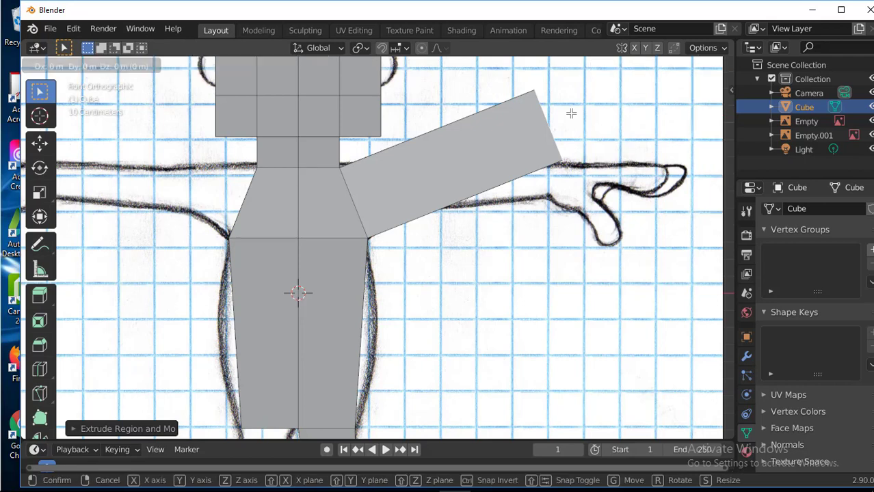
{"action": "key", "text": "z"}
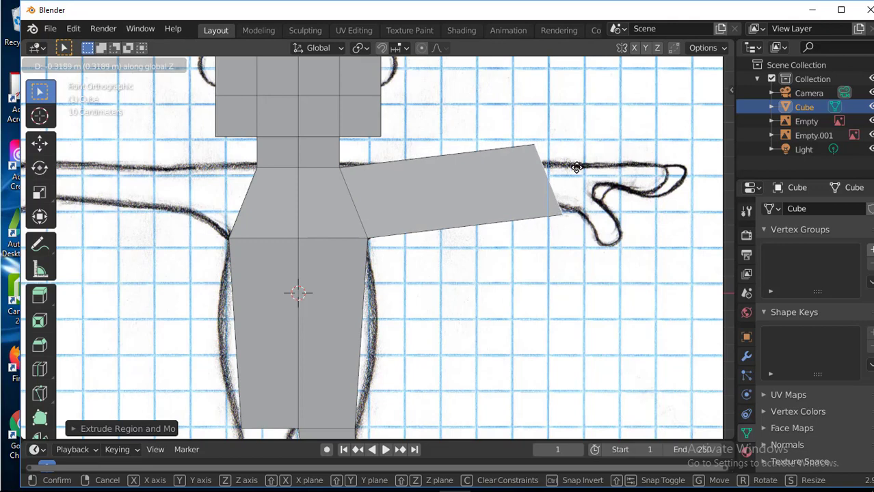
{"action": "left_click", "coordinate": [576, 169]}
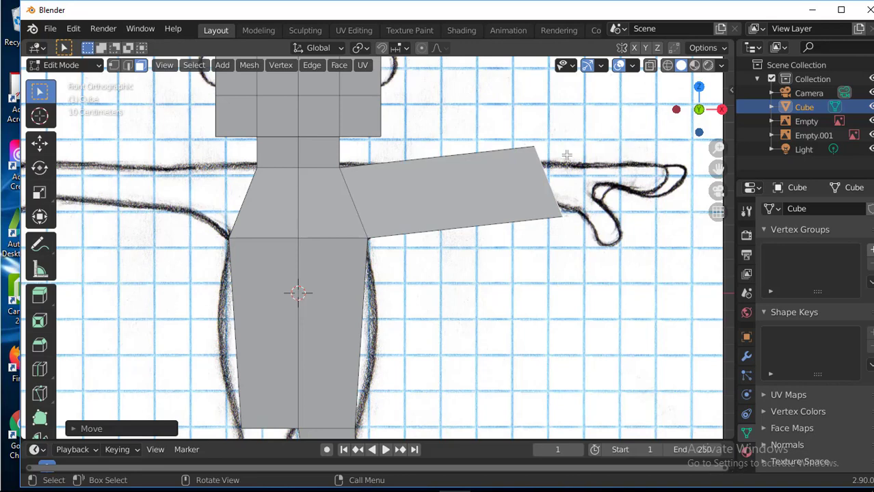
{"action": "left_click", "coordinate": [39, 167]}
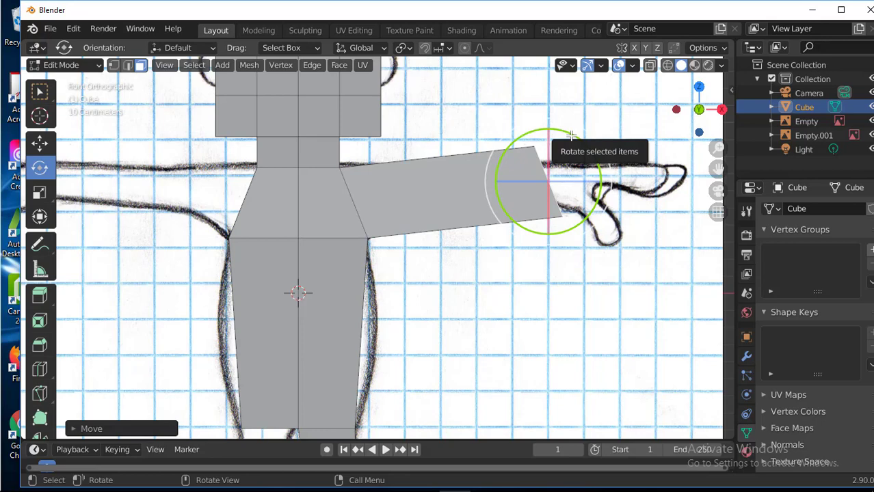
{"action": "left_click_drag", "start_coordinate": [571, 136], "coordinate": [582, 151]}
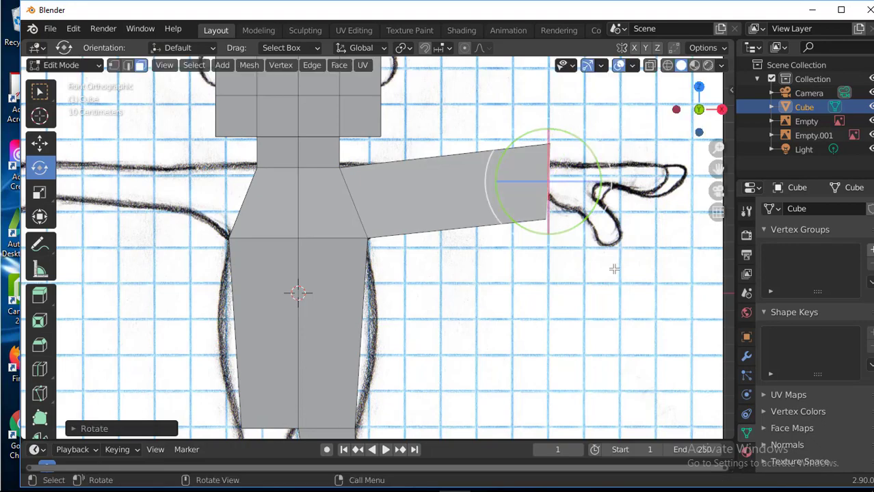
Step: Undo the arm's extrusion together with the move and rotation of its end face
{"action": "mouse_move", "coordinate": [614, 266]}
{"action": "middle_mouse_down"}
{"action": "mouse_move", "coordinate": [489, 295]}
{"action": "mouse_move", "coordinate": [478, 295]}
{"action": "mouse_move", "coordinate": [498, 282]}
{"action": "mouse_move", "coordinate": [474, 287]}
{"action": "mouse_move", "coordinate": [503, 296]}
{"action": "mouse_move", "coordinate": [540, 286]}
{"action": "mouse_move", "coordinate": [538, 244]}
{"action": "mouse_move", "coordinate": [535, 300]}
{"action": "mouse_move", "coordinate": [505, 291]}
{"action": "mouse_move", "coordinate": [511, 252]}
{"action": "mouse_move", "coordinate": [517, 288]}
{"action": "mouse_move", "coordinate": [510, 256]}
{"action": "mouse_move", "coordinate": [564, 273]}
{"action": "mouse_move", "coordinate": [618, 272]}
{"action": "mouse_move", "coordinate": [607, 274]}
{"action": "middle_mouse_up"}
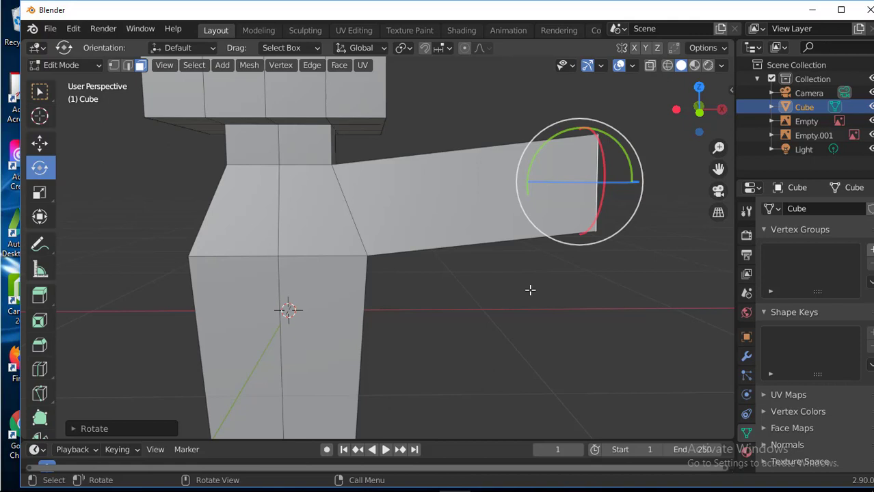
{"action": "middle_click_drag", "start_coordinate": [404, 271], "coordinate": [536, 273]}
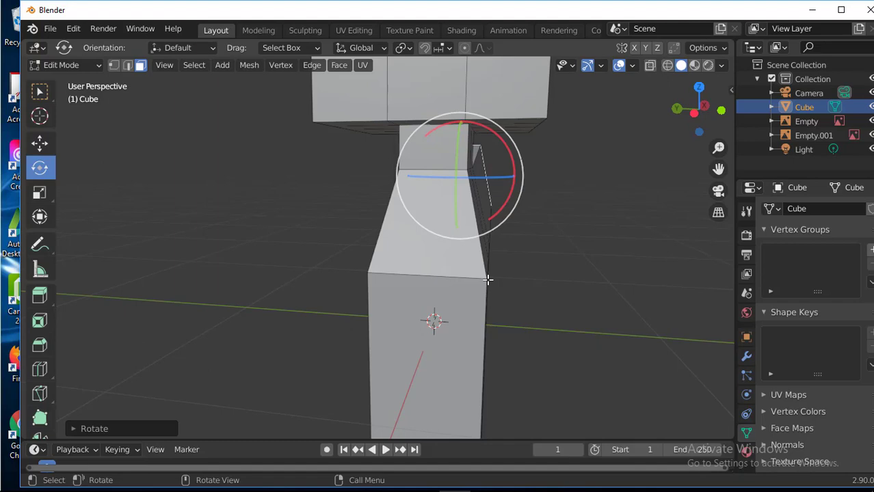
{"action": "middle_click_drag", "start_coordinate": [599, 274], "coordinate": [381, 282]}
{"action": "key", "text": "ctrl+z"}
{"action": "key", "text": "ctrl+z"}
{"action": "key", "text": "ctrl+z"}
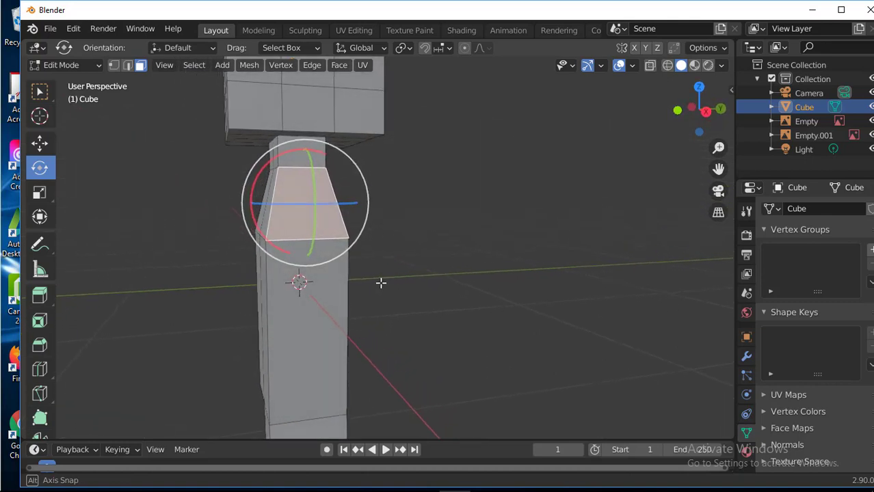
Step: Select the side faces of the shoulder, torso, leg and foot, and clear the selection
{"action": "scroll", "coordinate": [403, 297], "scroll_direction": "down", "scroll_amount": 3}
{"action": "middle_click_drag", "start_coordinate": [441, 318], "coordinate": [440, 260], "text": "shift"}
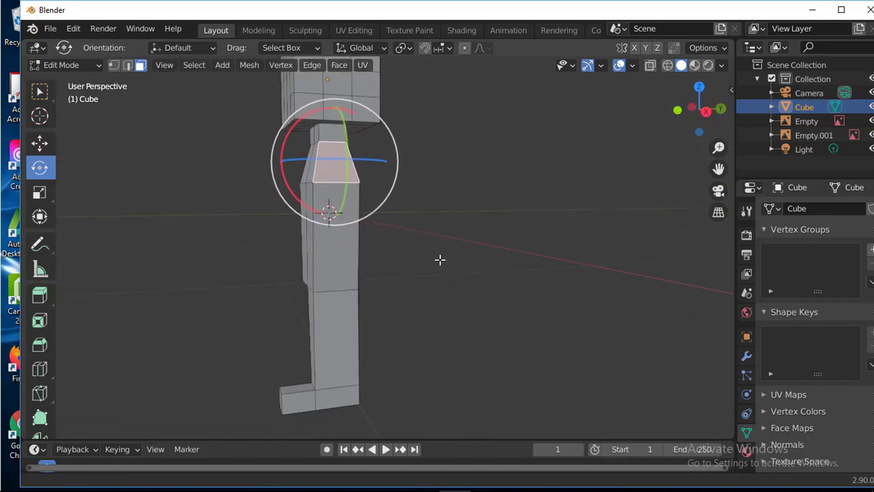
{"action": "left_click", "coordinate": [340, 246], "text": "shift"}
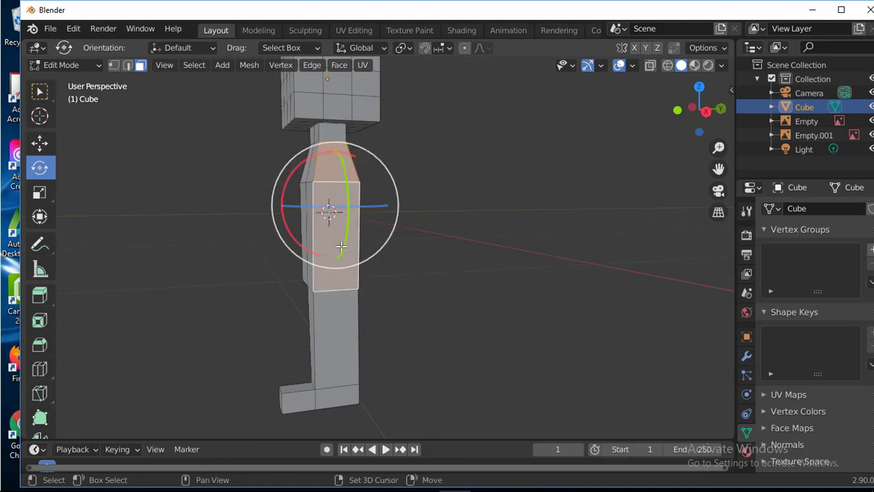
{"action": "left_click", "coordinate": [334, 312], "text": "shift"}
{"action": "left_click", "coordinate": [333, 396], "text": "shift"}
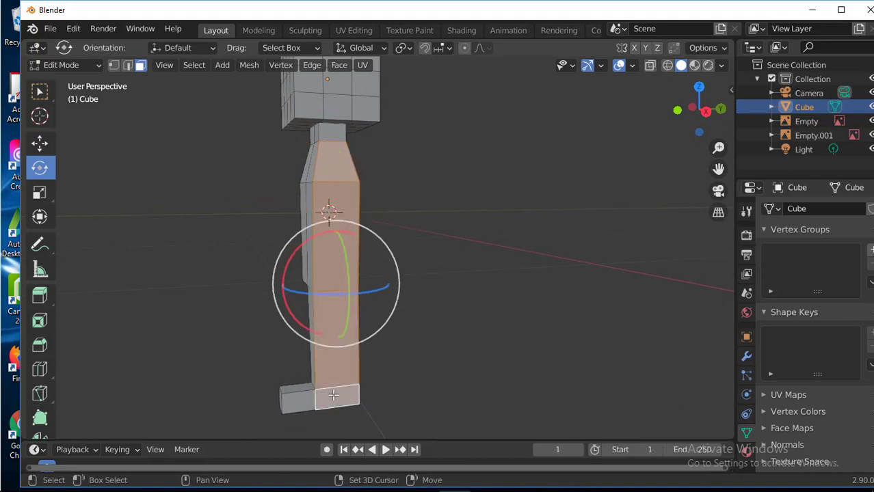
{"action": "left_click", "coordinate": [299, 400], "text": "shift"}
{"action": "left_click", "coordinate": [416, 273]}
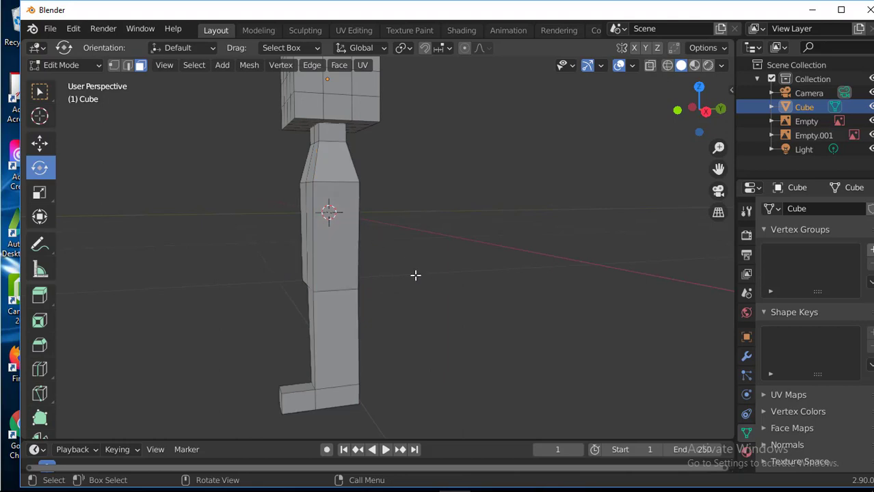
Step: Undo the foot, leg, torso and shoulder shaping back to the straight block extruded below the neck
{"action": "middle_click_drag", "start_coordinate": [416, 273], "coordinate": [526, 279]}
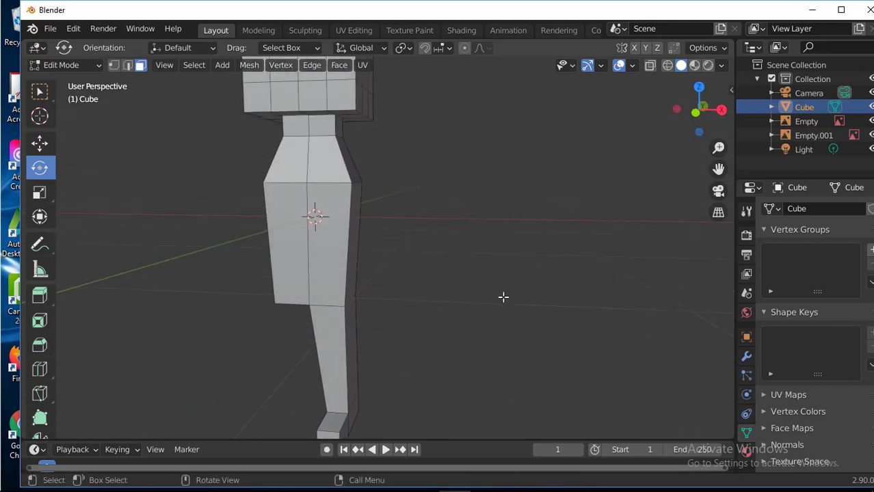
{"action": "key", "text": "ctrl+z"}
{"action": "key", "text": "ctrl+z"}
{"action": "key", "text": "ctrl+z"}
{"action": "key", "text": "ctrl+z"}
{"action": "key", "text": "ctrl+z"}
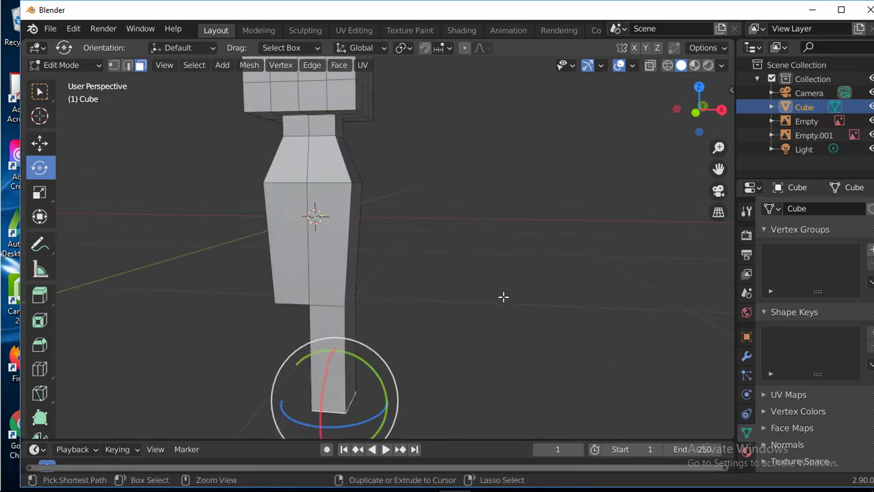
{"action": "key", "text": "ctrl+z"}
{"action": "key", "text": "ctrl+z"}
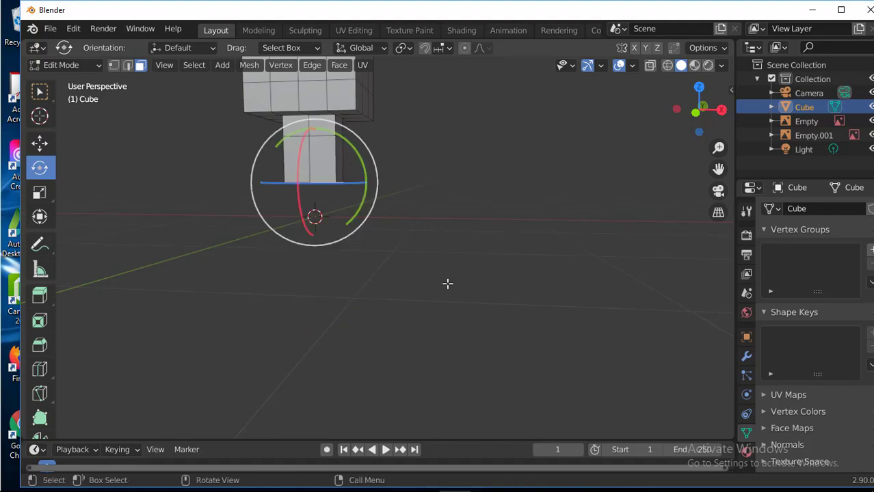
Step: In front view, scale the block's bottom face along X by about 1.7 to match the drawn armpit width
{"action": "key", "text": "KP_1"}
{"action": "scroll", "coordinate": [410, 283], "scroll_direction": "up", "scroll_amount": 4}
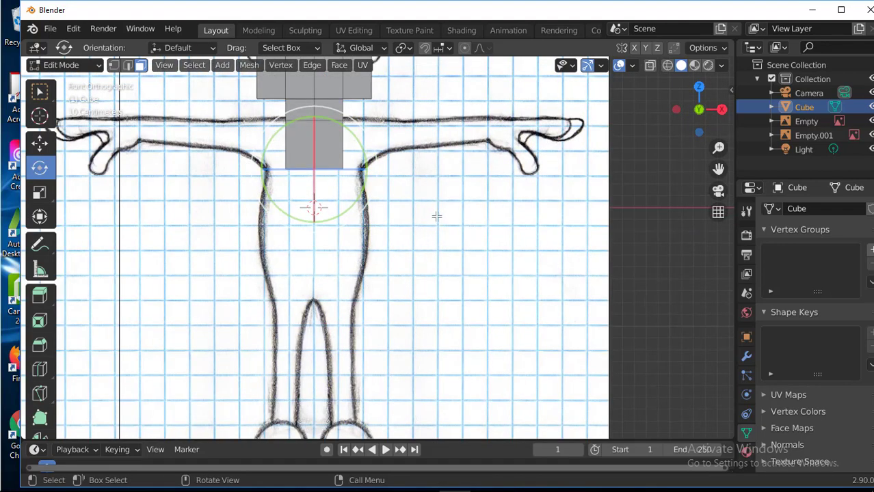
{"action": "scroll", "coordinate": [441, 236], "scroll_direction": "up", "scroll_amount": 2}
{"action": "middle_click_drag", "start_coordinate": [444, 254], "coordinate": [448, 285], "text": "shift"}
{"action": "scroll", "coordinate": [449, 307], "scroll_direction": "up", "scroll_amount": 2}
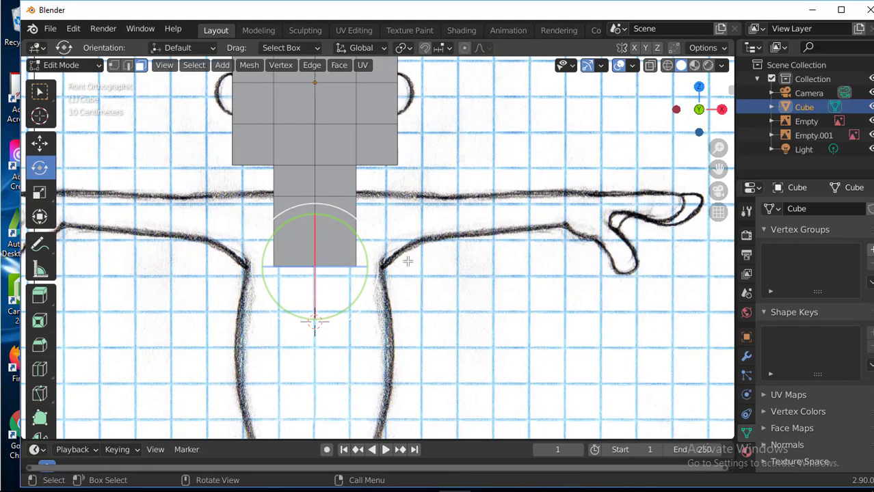
{"action": "key", "text": "s"}
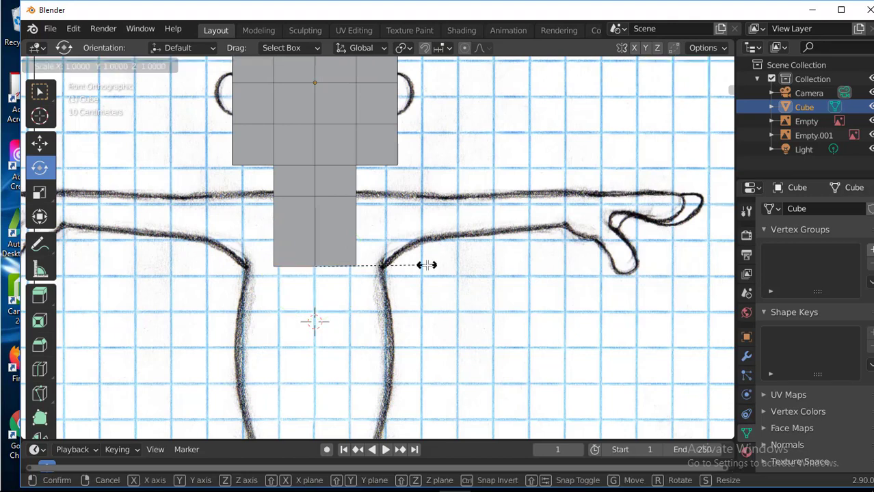
{"action": "key", "text": "x"}
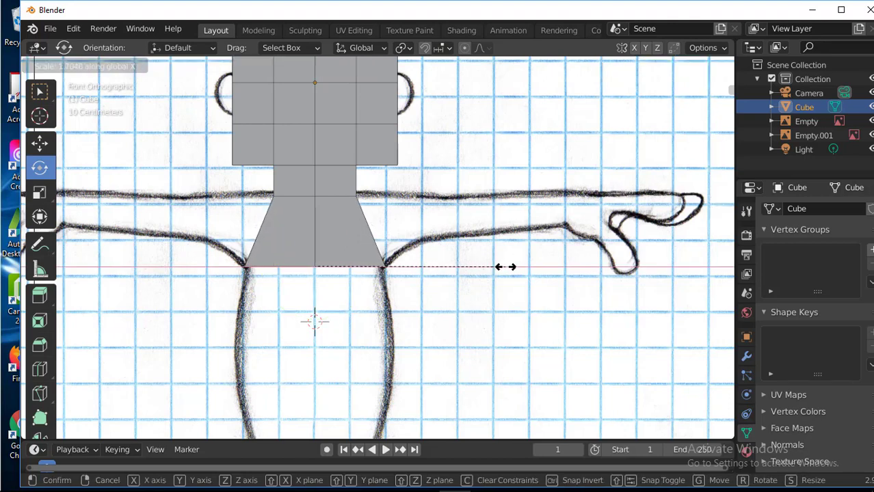
{"action": "left_click", "coordinate": [505, 267]}
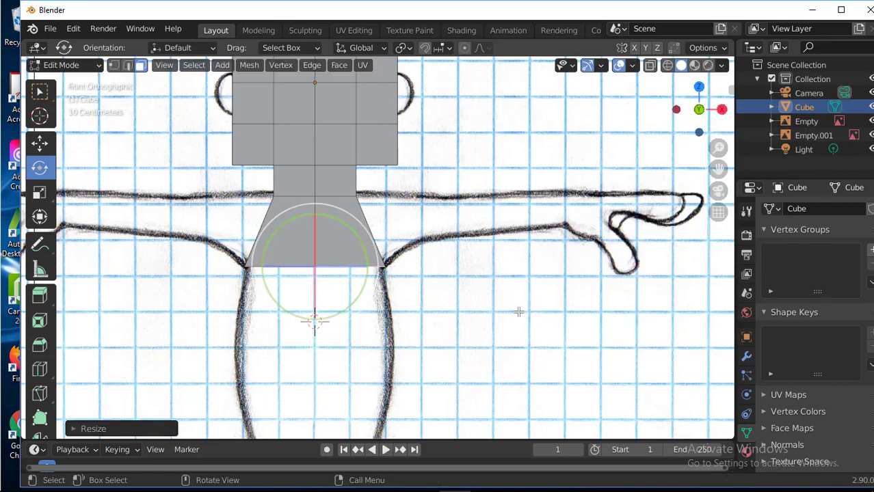
Step: Extrude the shoulder block's bottom face straight down to form the torso, ending where the drawn legs split
{"action": "mouse_move", "coordinate": [536, 324]}
{"action": "middle_mouse_down"}
{"action": "mouse_move", "coordinate": [519, 319]}
{"action": "mouse_move", "coordinate": [548, 186]}
{"action": "mouse_move", "coordinate": [545, 327]}
{"action": "middle_mouse_up"}
{"action": "key", "text": "KP_1"}
{"action": "middle_click_drag", "start_coordinate": [488, 346], "coordinate": [516, 246], "text": "shift"}
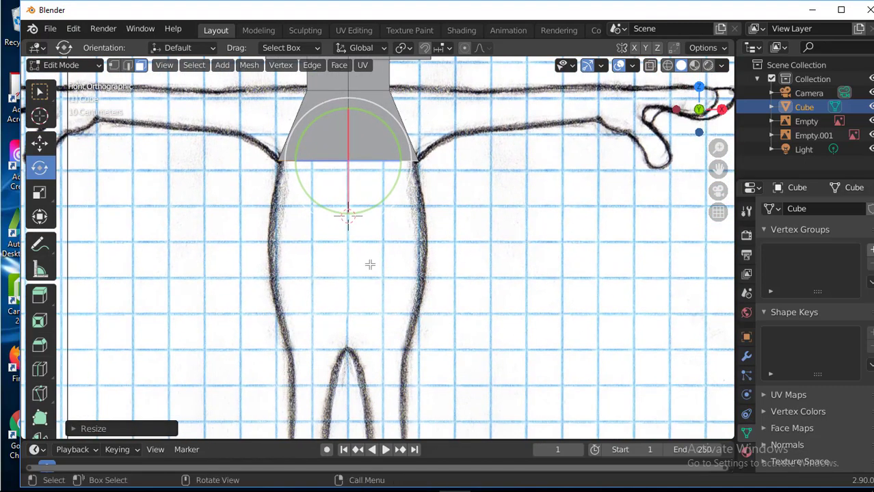
{"action": "key", "text": "g"}
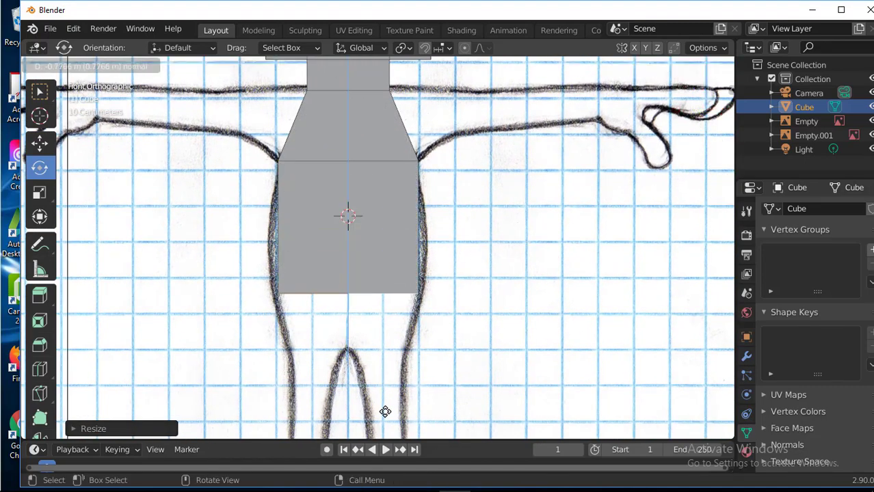
{"action": "left_click", "coordinate": [395, 74]}
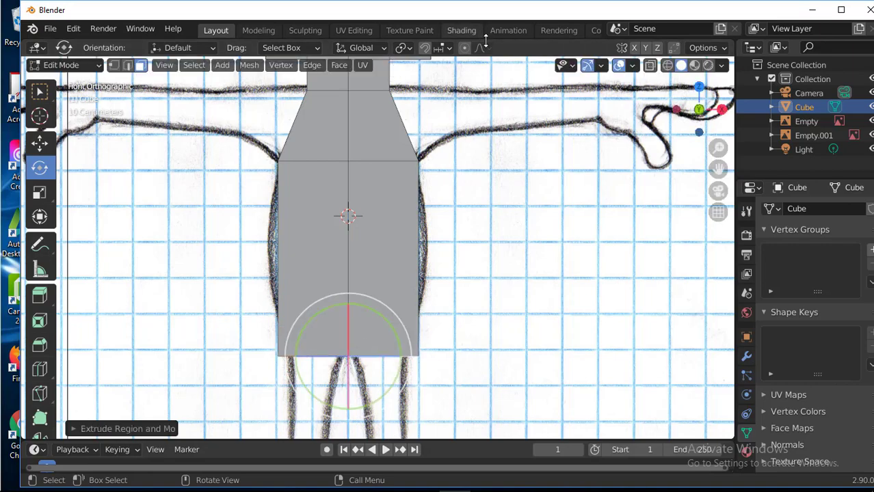
Step: Extrude the torso's bottom face on the +X half straight down to the top of the drawn foot, forming a leg
{"action": "middle_click_drag", "start_coordinate": [450, 309], "coordinate": [518, 290]}
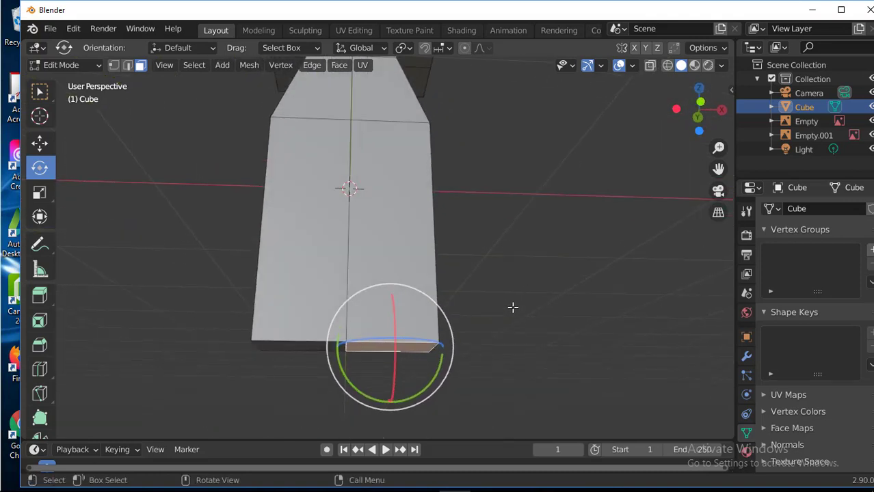
{"action": "key", "text": "KP_1"}
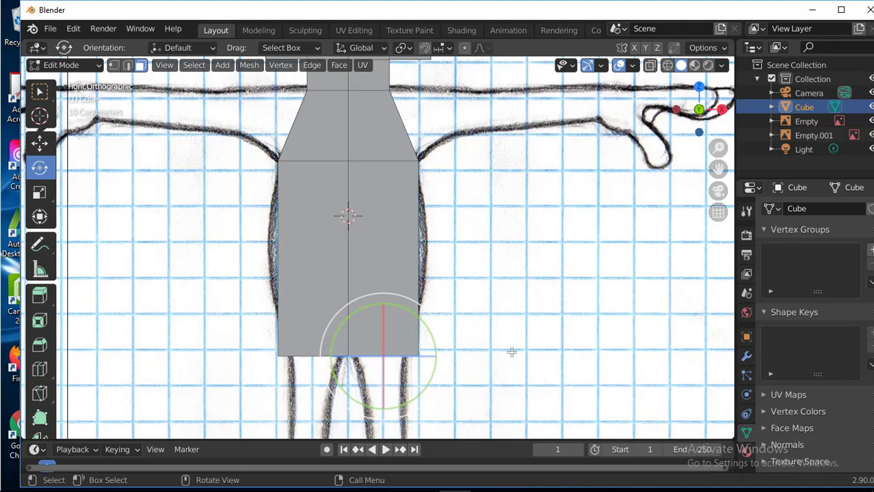
{"action": "scroll", "coordinate": [528, 377], "scroll_direction": "up", "scroll_amount": 2}
{"action": "middle_click_drag", "start_coordinate": [528, 377], "coordinate": [539, 222], "text": "shift"}
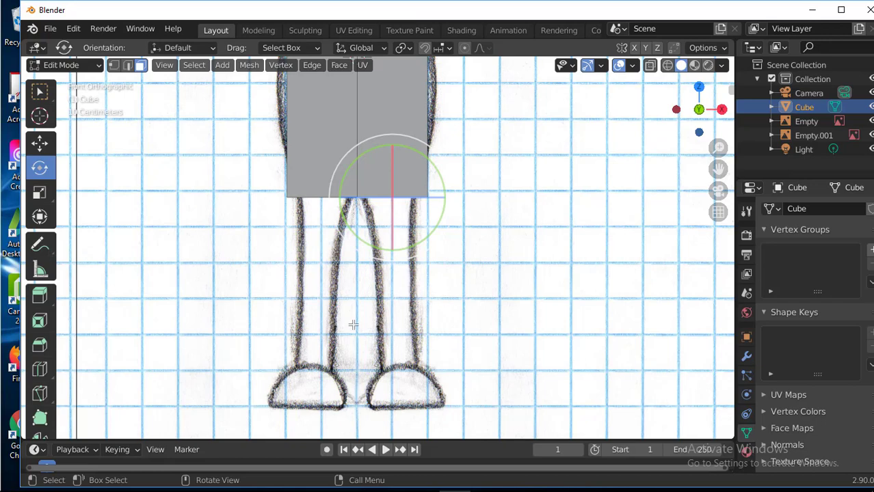
{"action": "key", "text": "e"}
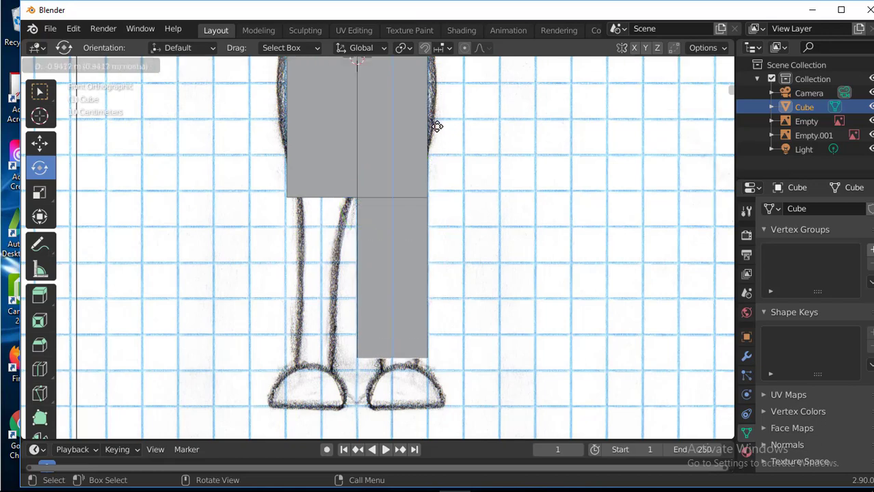
{"action": "left_click", "coordinate": [438, 134]}
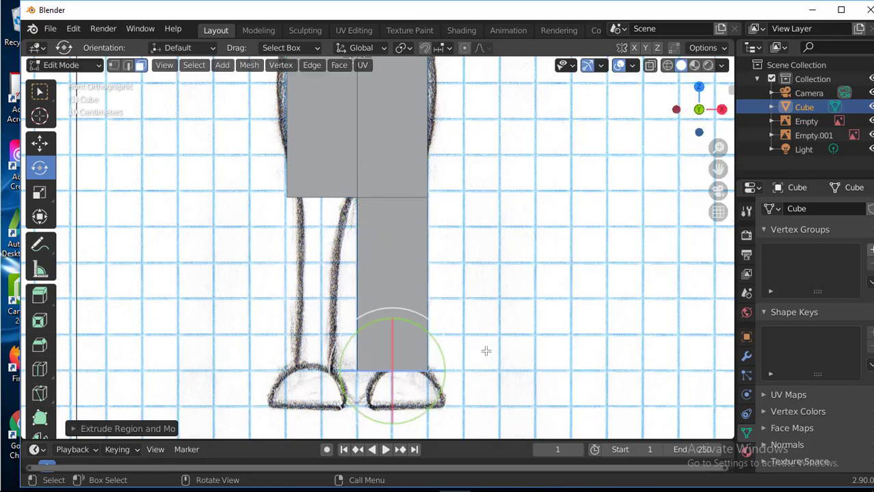
Step: Scale the leg's bottom face along X to about 0.475 and shift it along X onto the drawn ankle
{"action": "key", "text": "s"}
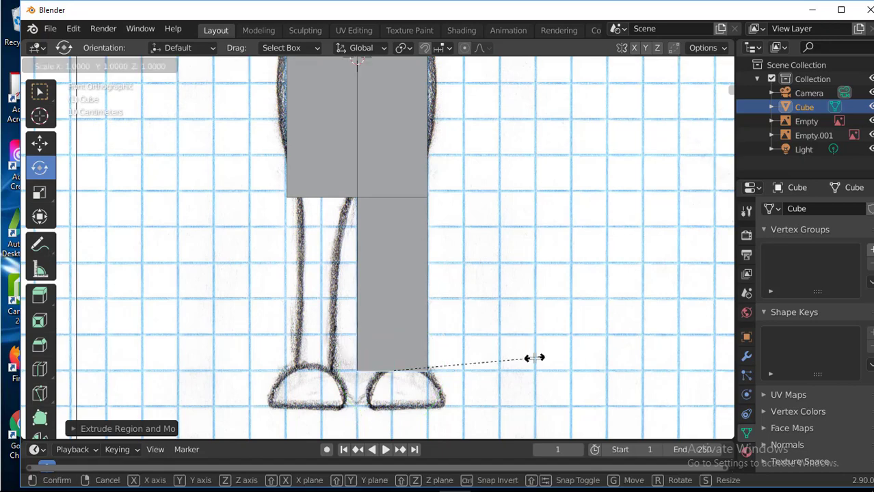
{"action": "key", "text": "x"}
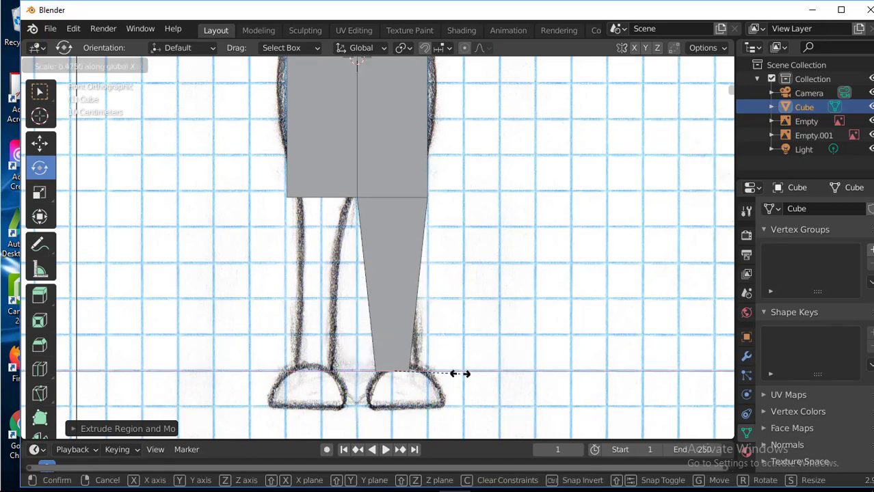
{"action": "left_click", "coordinate": [460, 372]}
{"action": "key", "text": "g"}
{"action": "key", "text": "x"}
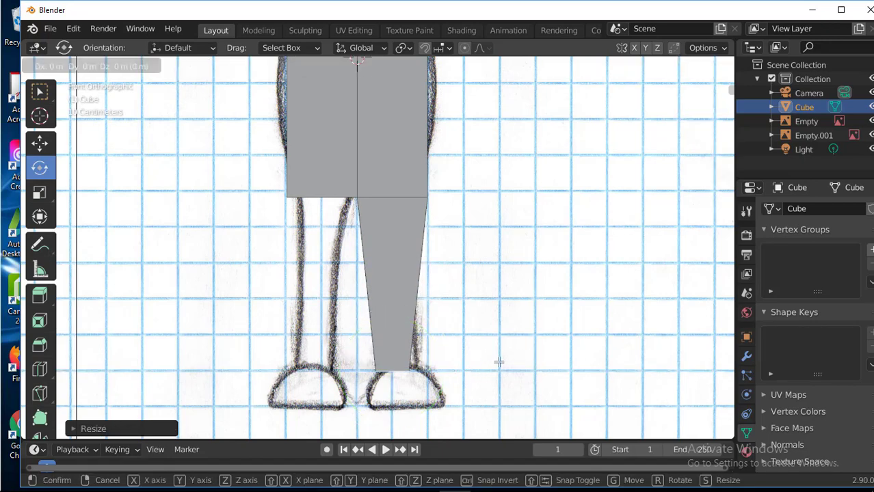
{"action": "left_click", "coordinate": [508, 361]}
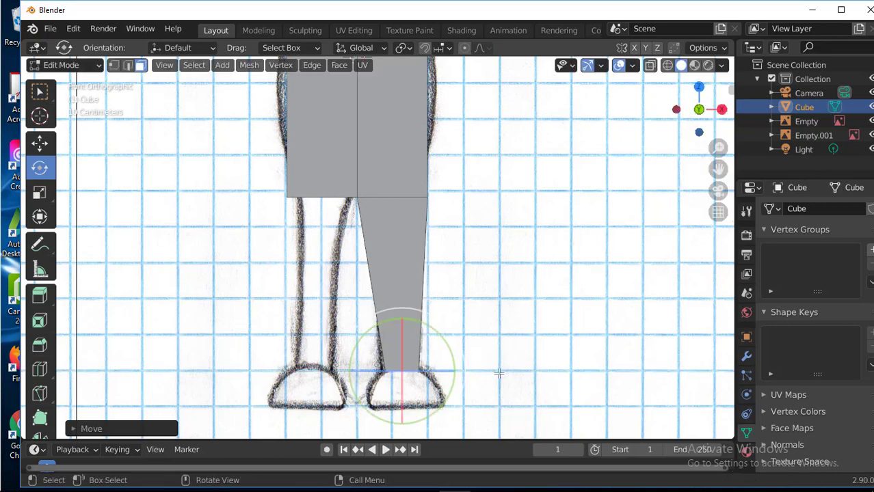
Step: Extrude the leg's bottom face down about 0.2 m to the sole of the drawn foot
{"action": "key", "text": "e"}
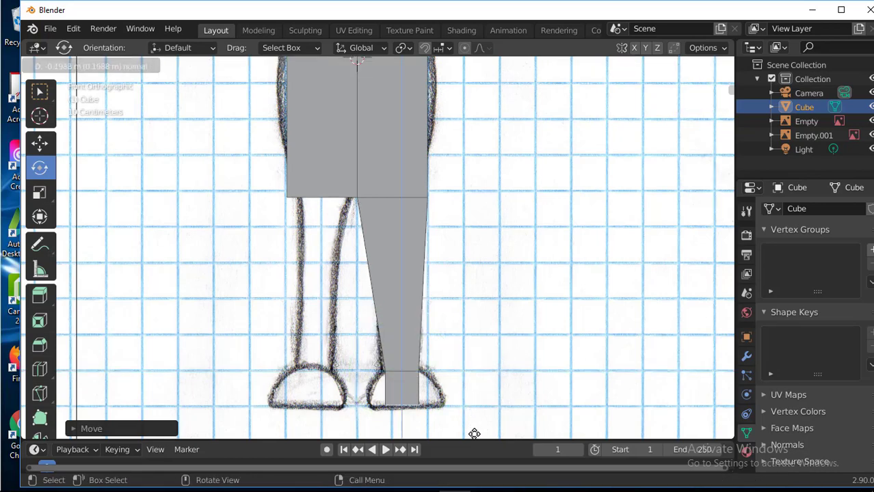
{"action": "left_click", "coordinate": [475, 435]}
{"action": "middle_click_drag", "start_coordinate": [511, 375], "coordinate": [385, 355]}
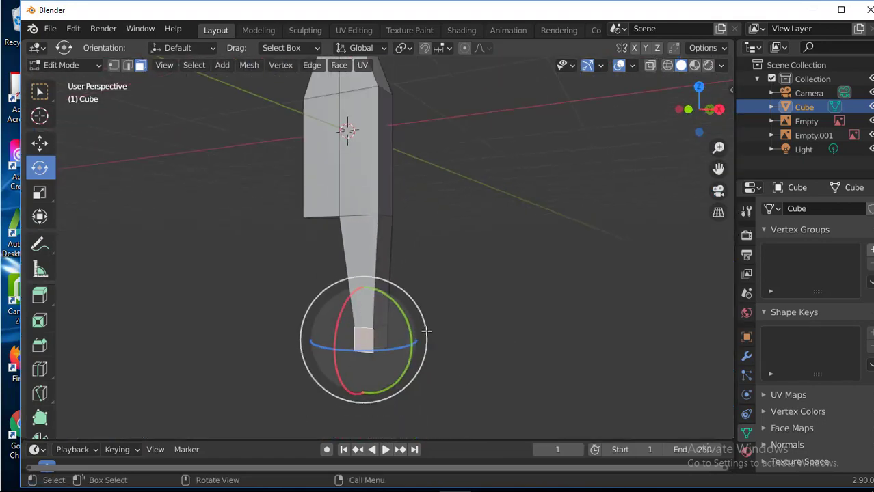
Step: Extrude the foot block's front face forward about 0.48 m to the tip of the drawn toe
{"action": "key", "text": "KP_3"}
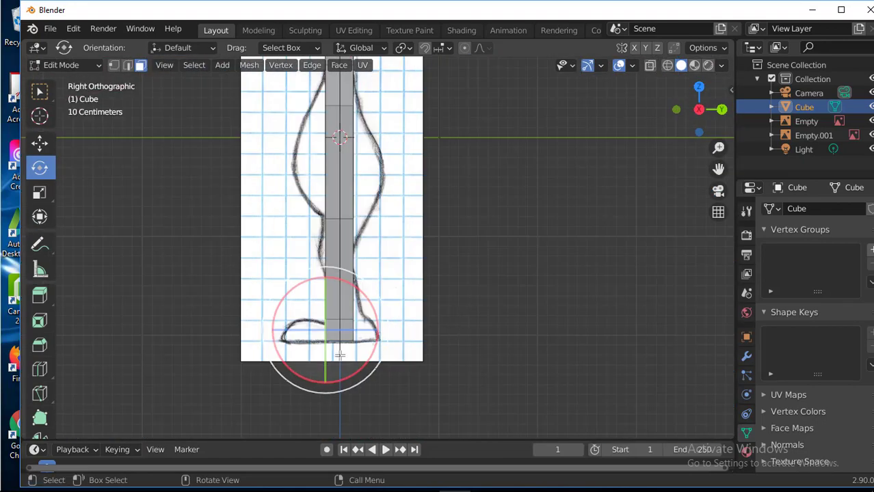
{"action": "key", "text": "e"}
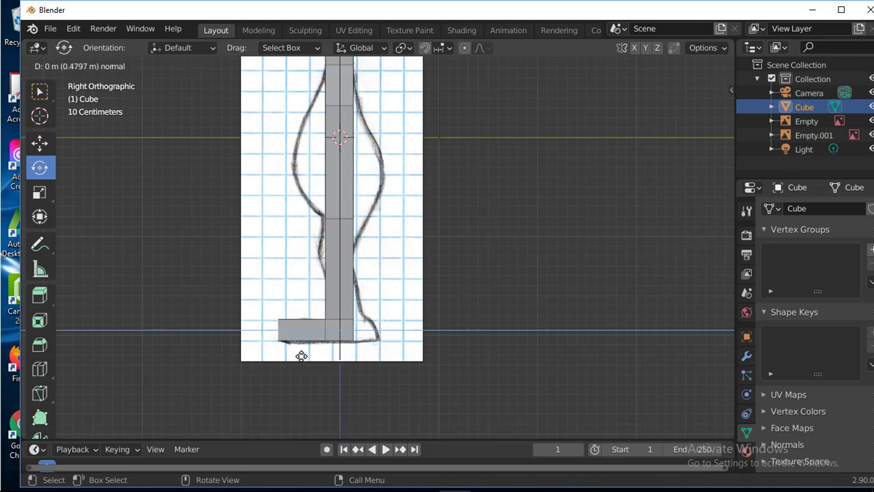
{"action": "left_click", "coordinate": [301, 354]}
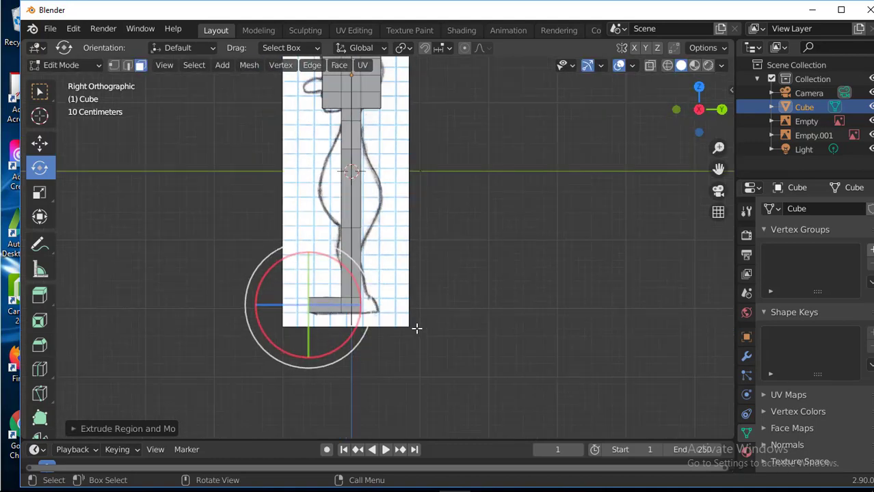
Step: Extrude the sloped +X side face of the shoulder block outward along its normal to roughly the drawn wrist, forming an arm
{"action": "key", "text": "KP_5"}
{"action": "middle_click_drag", "start_coordinate": [431, 336], "coordinate": [508, 292]}
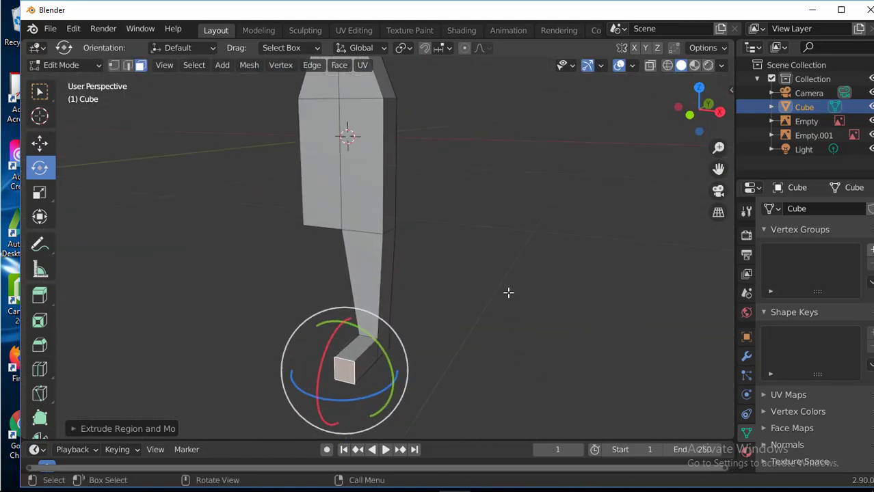
{"action": "left_click", "coordinate": [388, 88]}
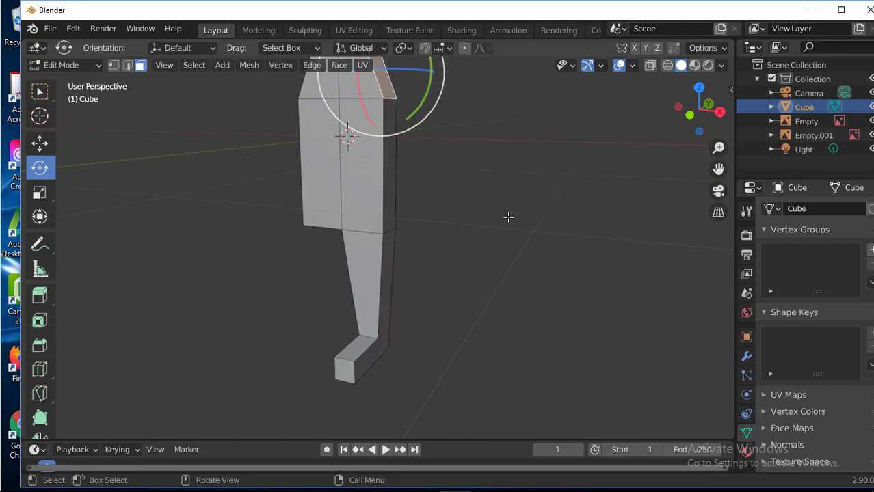
{"action": "key", "text": "KP_5"}
{"action": "key", "text": "ctrl+KP_1"}
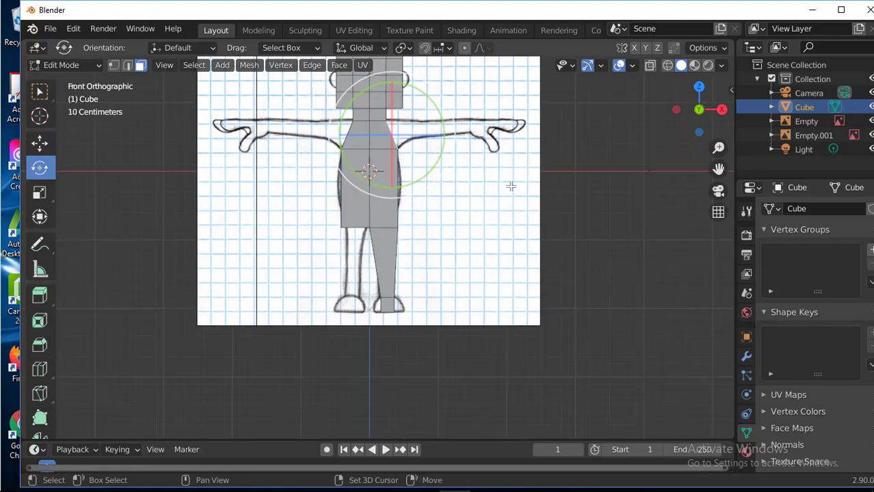
{"action": "key", "text": "KP_1"}
{"action": "scroll", "coordinate": [512, 344], "scroll_direction": "up", "scroll_amount": 5}
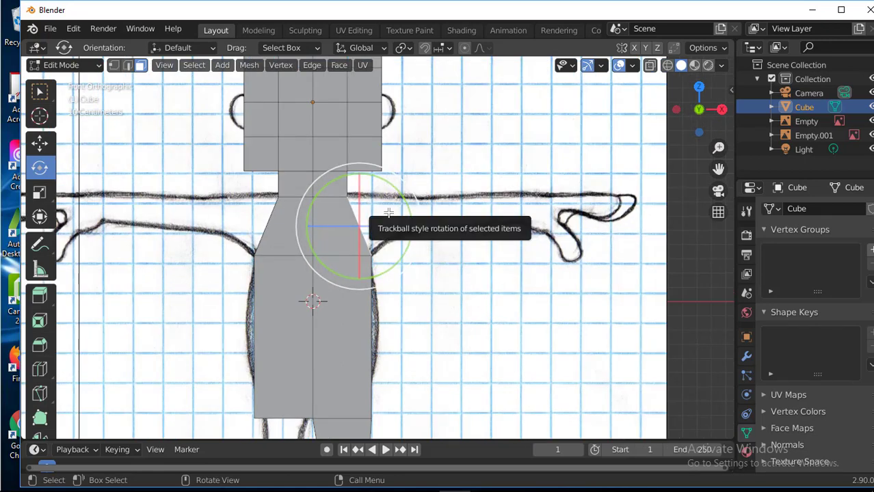
{"action": "key", "text": "e"}
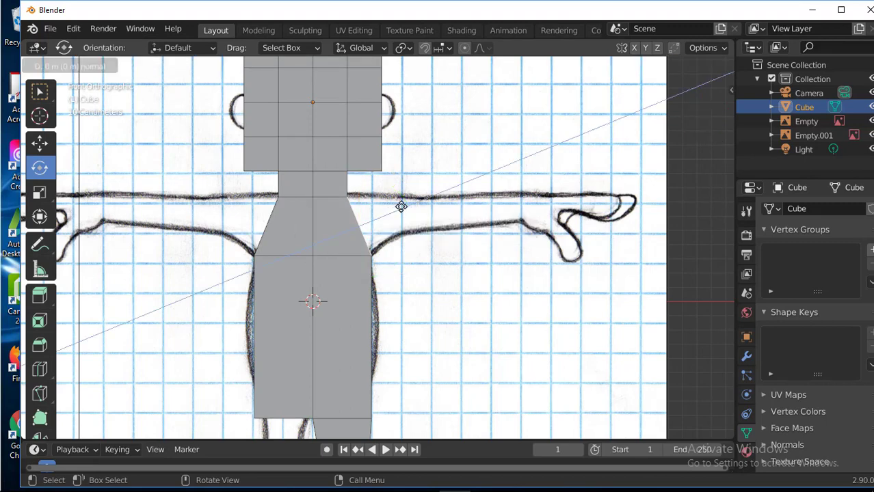
{"action": "left_click", "coordinate": [563, 178]}
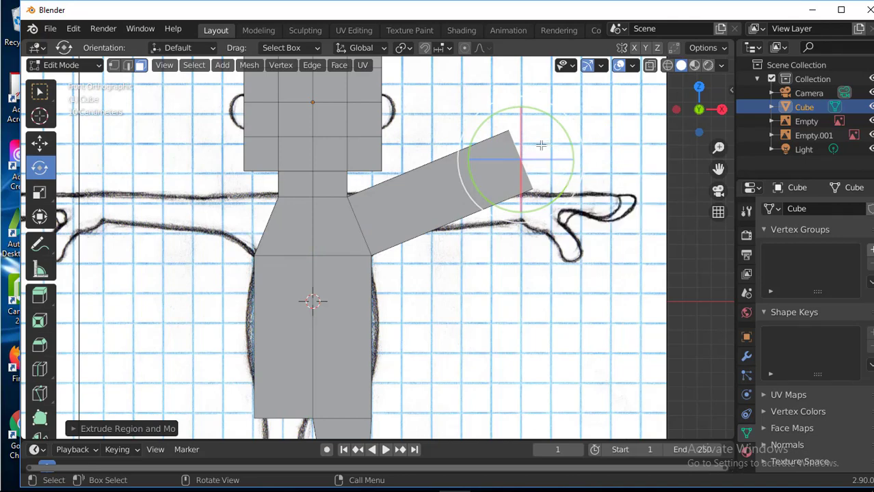
Step: Lower the arm's end face about 0.33 m along Z onto the drawn wrist and rotate it to nearly vertical
{"action": "key", "text": "g"}
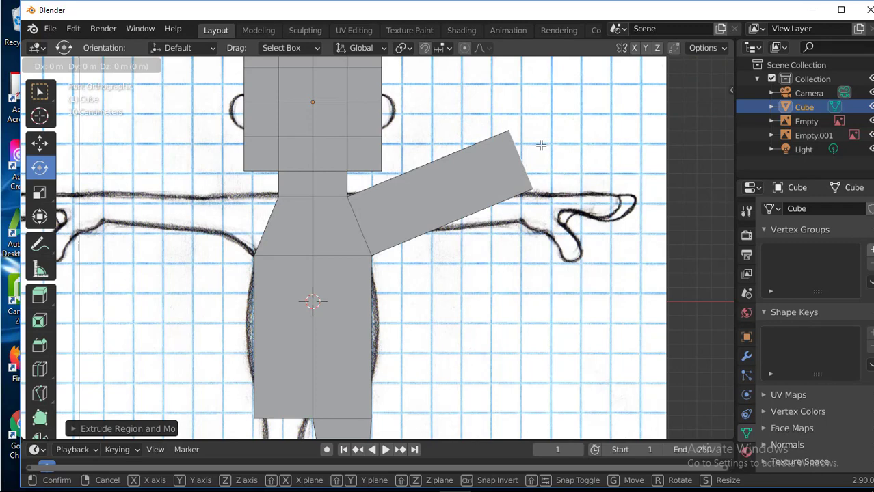
{"action": "key", "text": "y"}
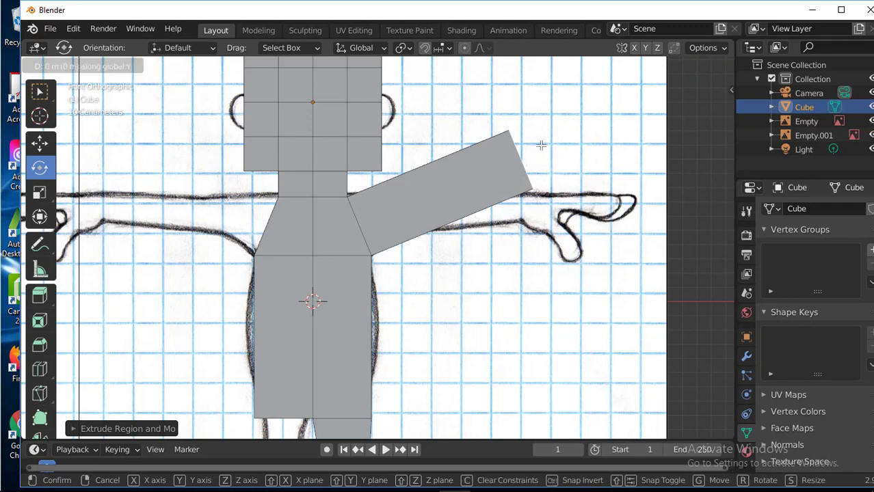
{"action": "key", "text": "z"}
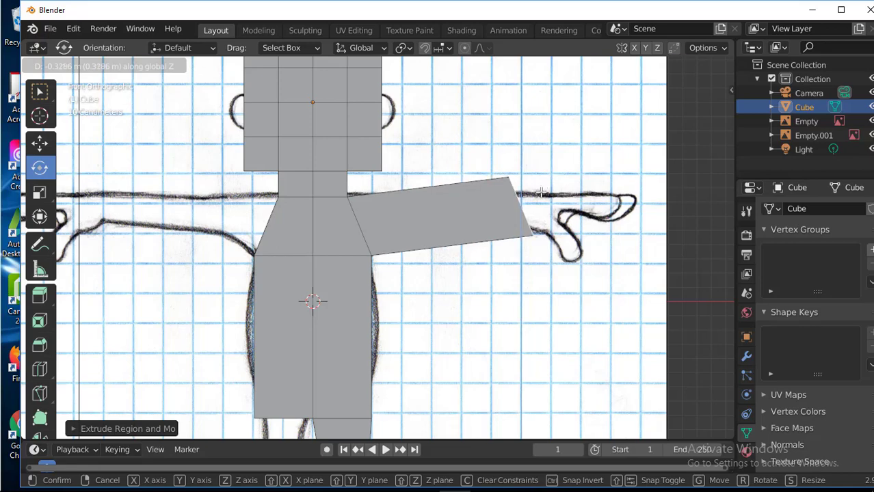
{"action": "left_click", "coordinate": [540, 190]}
{"action": "left_click_drag", "start_coordinate": [539, 160], "coordinate": [562, 175]}
{"action": "middle_click_drag", "start_coordinate": [613, 269], "coordinate": [590, 310]}
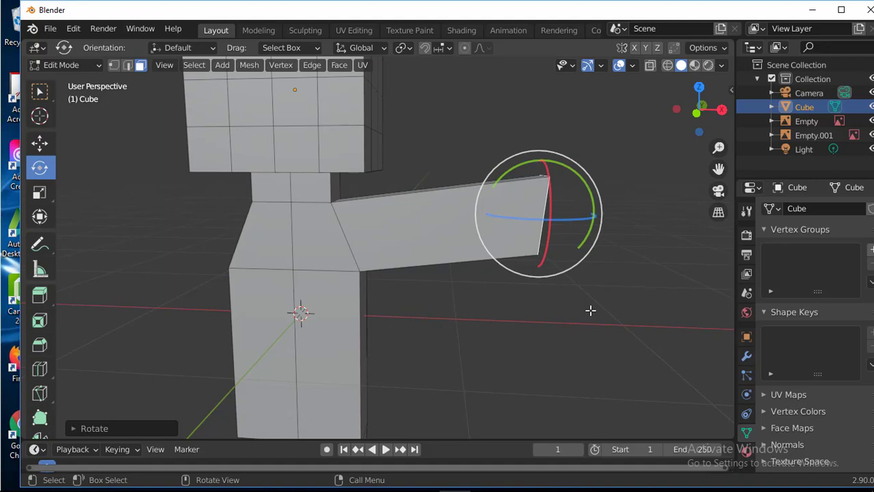
{"action": "key", "text": "KP_1"}
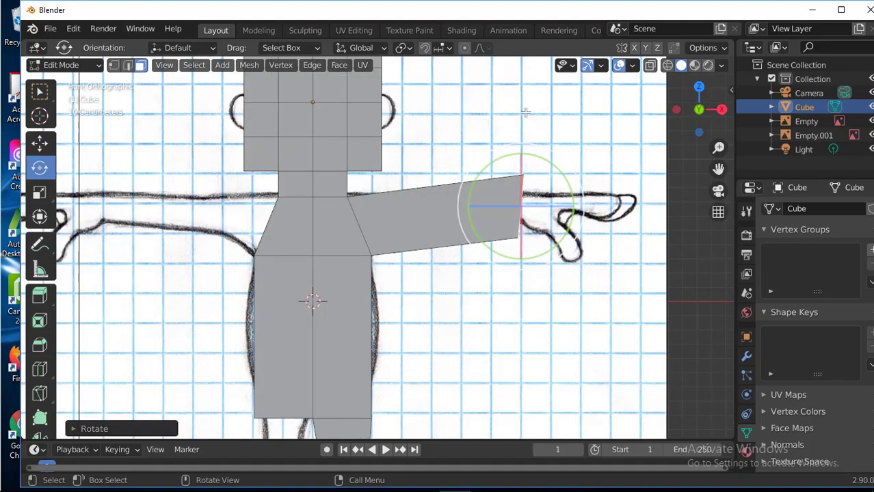
Step: Scale the arm's end face along Z to the drawn wrist thickness and rotate it slightly until upright
{"action": "key", "text": "s"}
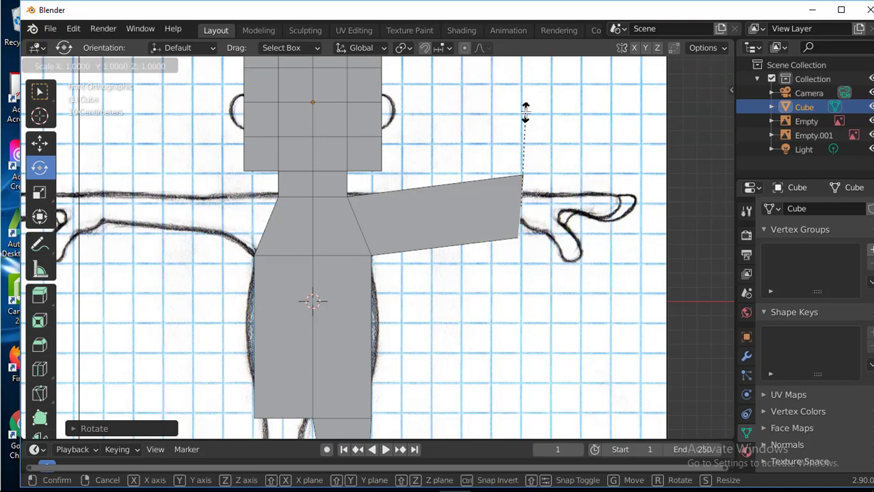
{"action": "key", "text": "z"}
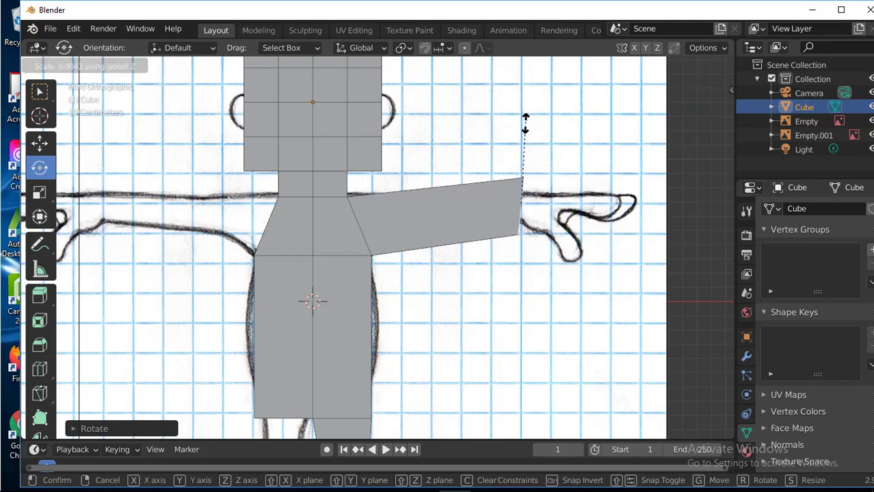
{"action": "left_click", "coordinate": [525, 169]}
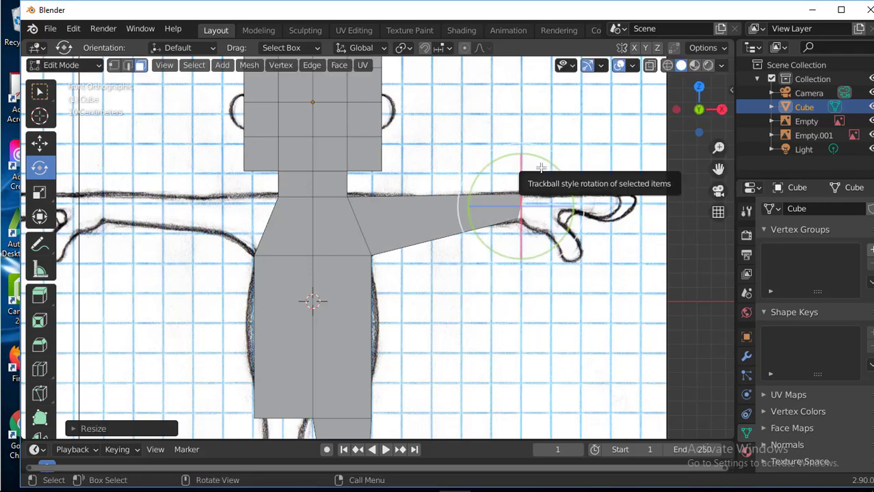
{"action": "left_click_drag", "start_coordinate": [540, 159], "coordinate": [533, 162]}
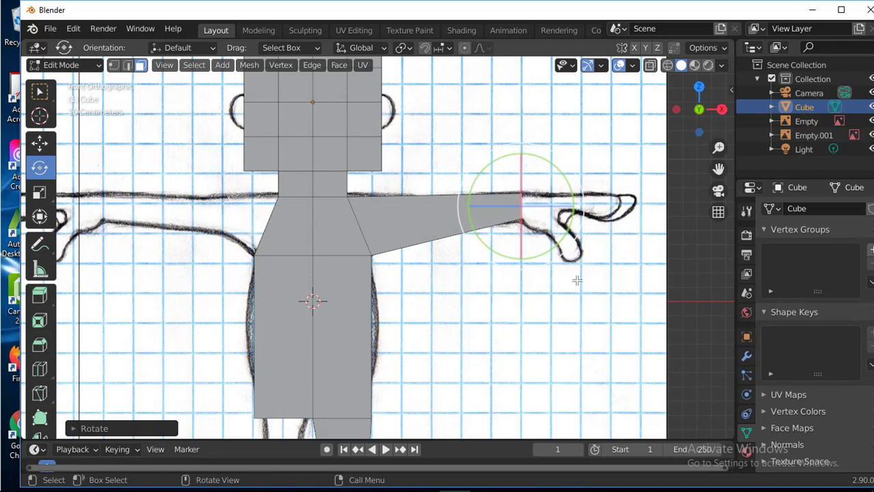
Step: Narrow the wrist face along Y with the Scale tool and fine-tune its height along Z
{"action": "middle_click_drag", "start_coordinate": [577, 281], "coordinate": [440, 309]}
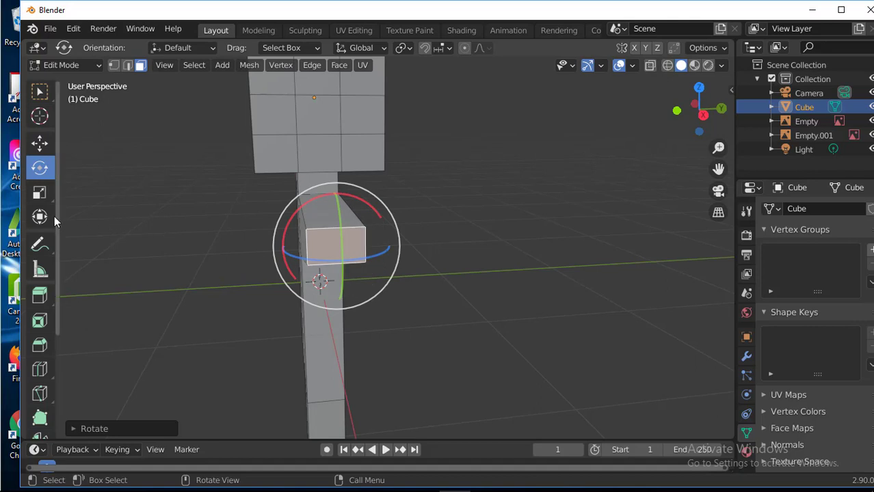
{"action": "left_click", "coordinate": [46, 196]}
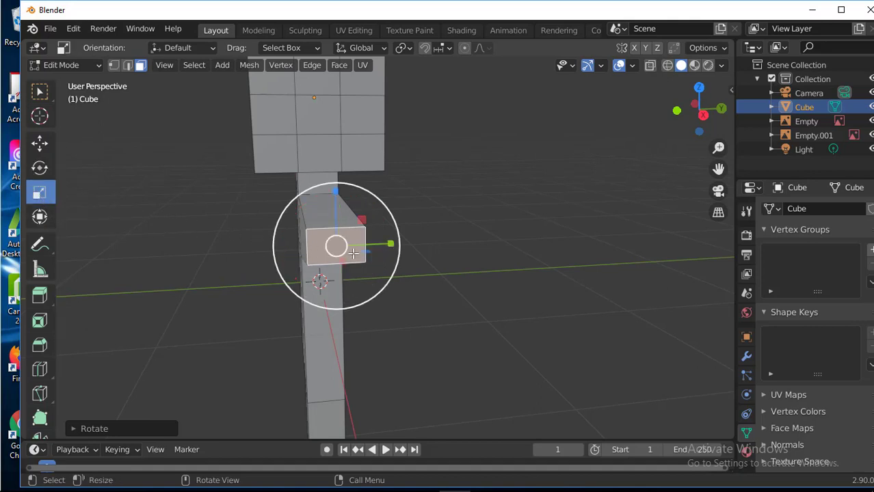
{"action": "left_click_drag", "start_coordinate": [391, 245], "coordinate": [375, 245]}
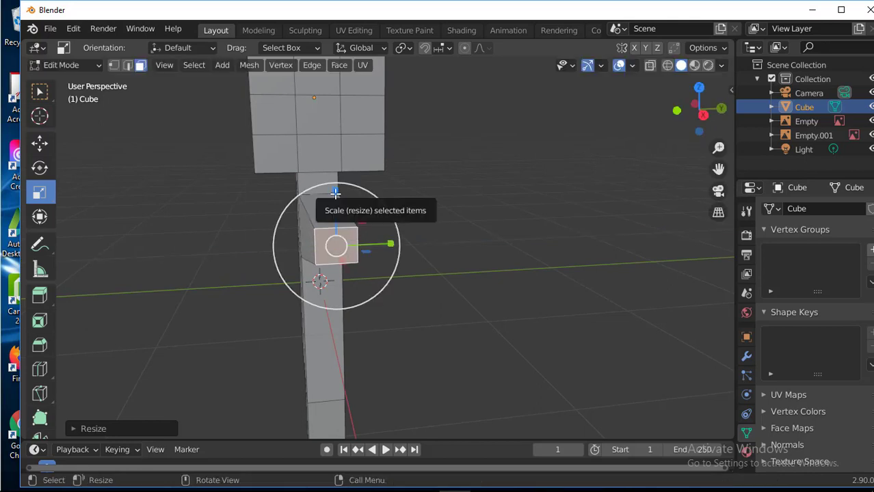
{"action": "left_click_drag", "start_coordinate": [335, 194], "coordinate": [336, 190]}
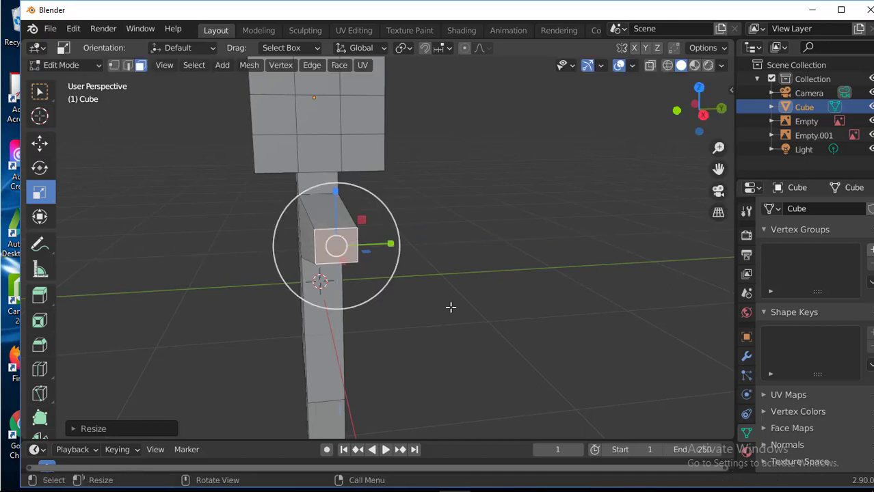
{"action": "key", "text": "KP_1"}
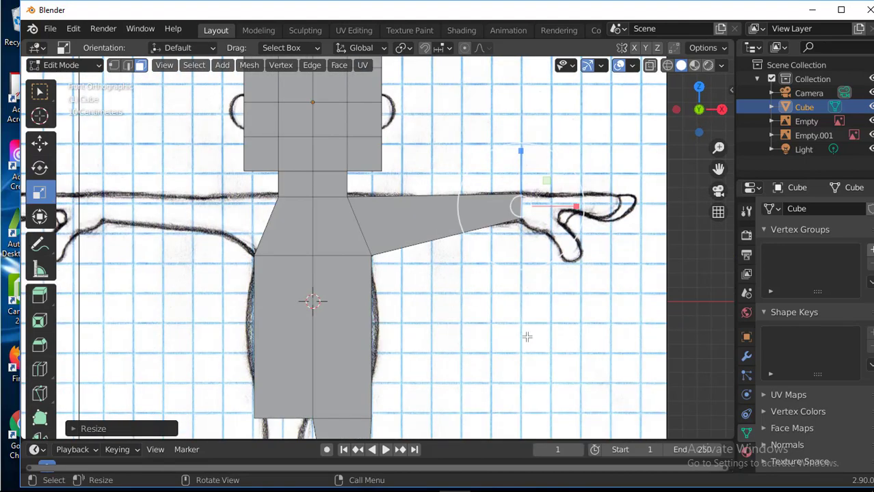
Step: Extrude the wrist face outward in two short sections, about 0.1 m and 0.12 m, along the drawn palm
{"action": "middle_click_drag", "start_coordinate": [507, 314], "coordinate": [422, 321], "text": "shift"}
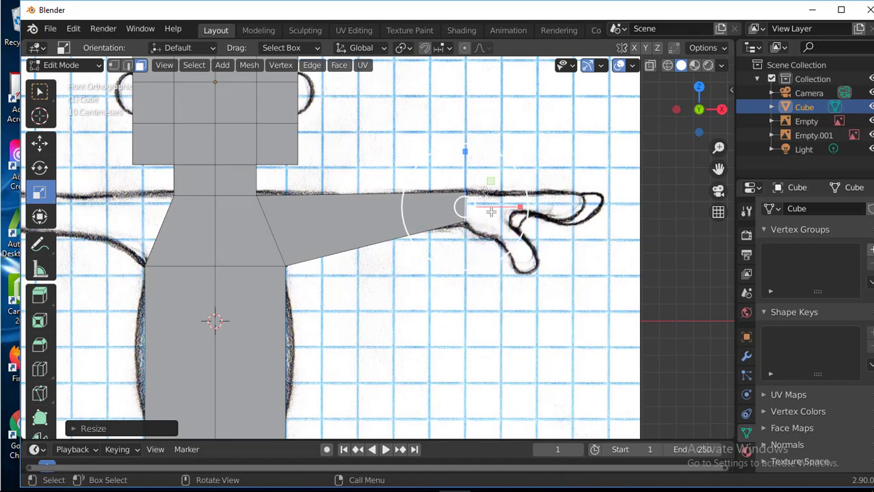
{"action": "key", "text": "e"}
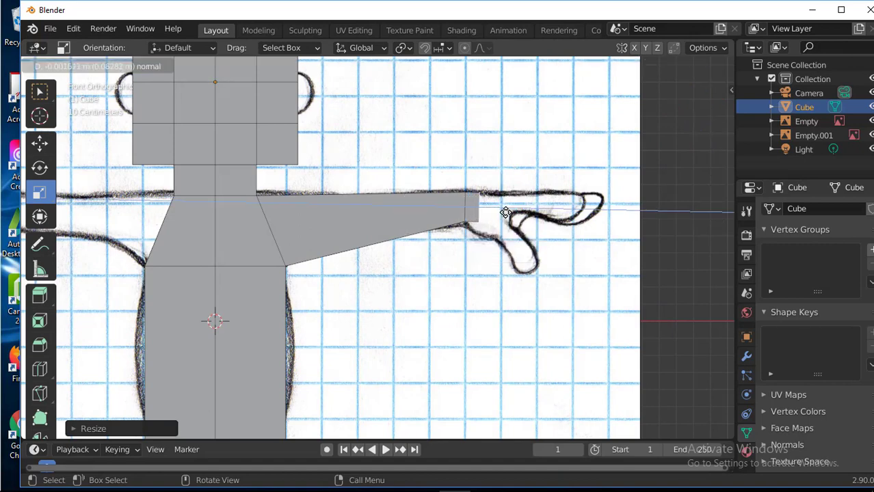
{"action": "left_click", "coordinate": [507, 213]}
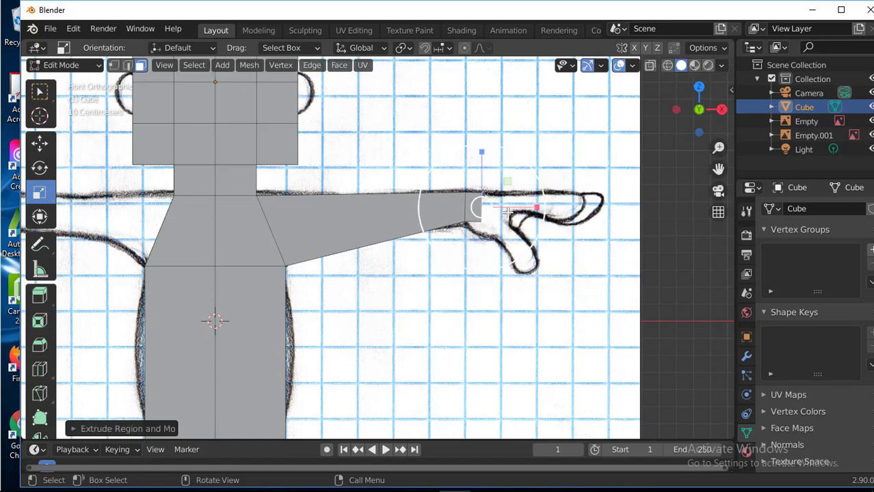
{"action": "key", "text": "e"}
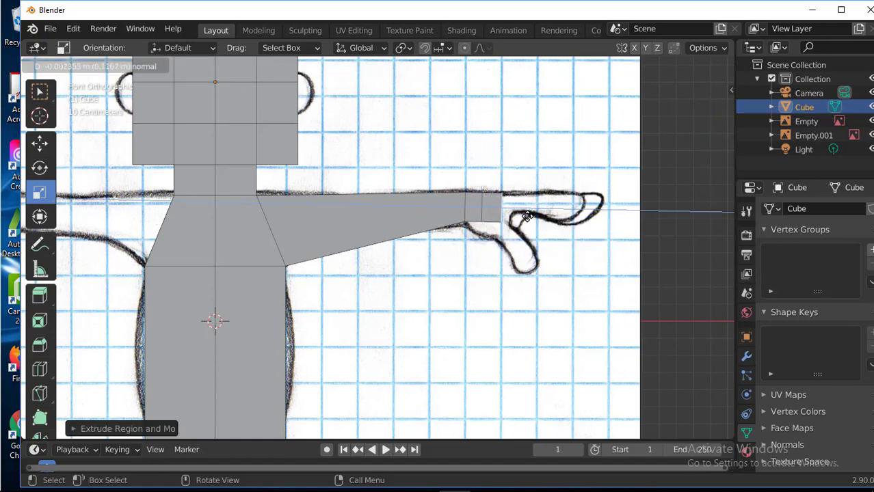
{"action": "left_click", "coordinate": [528, 213]}
Step: Select the two opposite side faces, front and back, of the hand's outermost section
{"action": "middle_click_drag", "start_coordinate": [534, 213], "coordinate": [383, 229]}
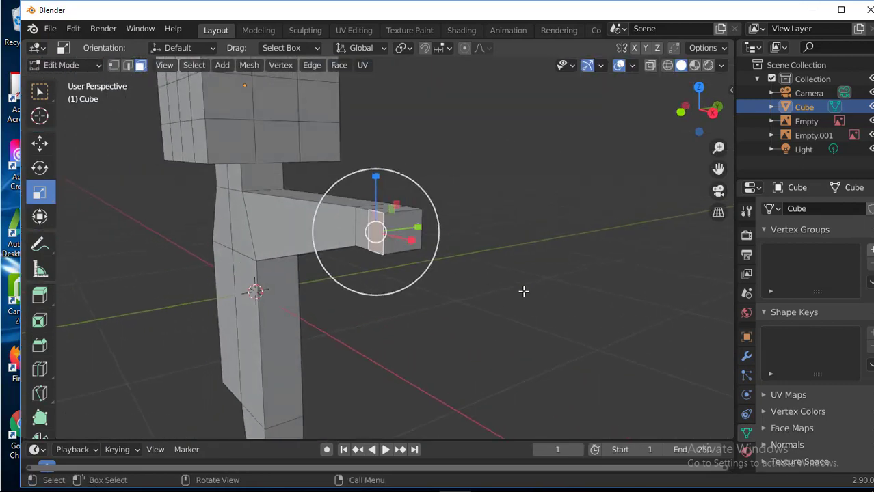
{"action": "middle_click_drag", "start_coordinate": [521, 279], "coordinate": [204, 248]}
{"action": "left_click_drag", "start_coordinate": [205, 242], "coordinate": [217, 239], "text": "shift"}
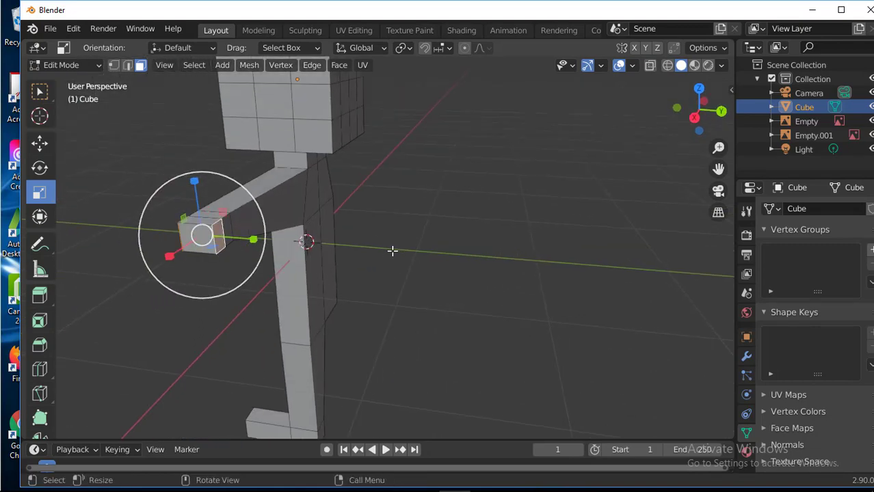
{"action": "middle_click_drag", "start_coordinate": [391, 250], "coordinate": [477, 287]}
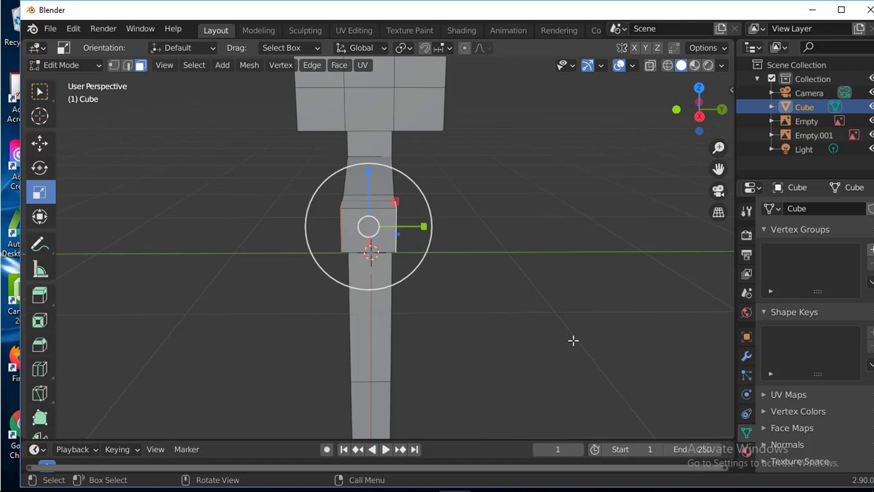
{"action": "key", "text": "alt"}
{"action": "key", "text": "alt+e"}
{"action": "left_click", "coordinate": [459, 228]}
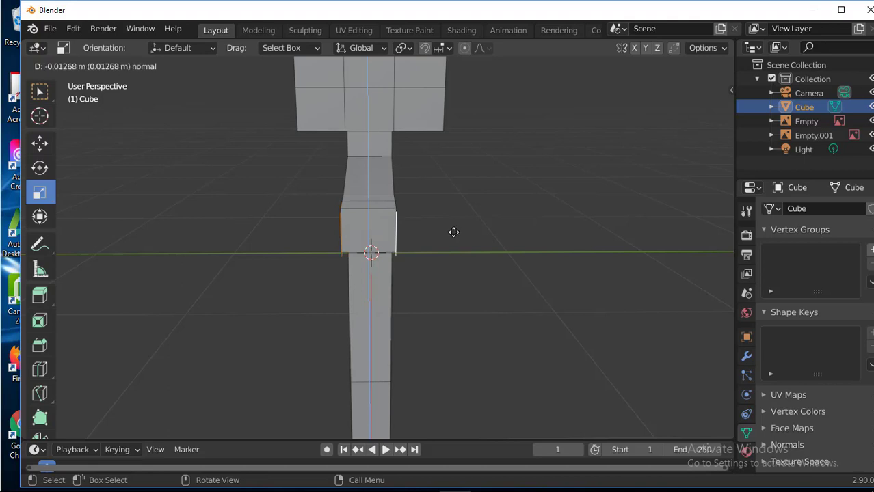
{"action": "left_click", "coordinate": [453, 231]}
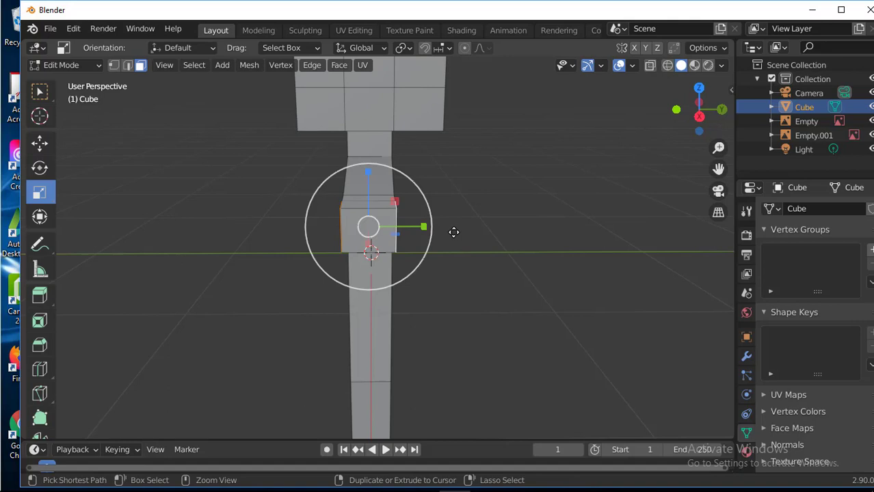
Step: Extrude the hand section's front and back faces individually outward by an offset of about 0.34
{"action": "mouse_move", "coordinate": [490, 251]}
{"action": "middle_mouse_down"}
{"action": "mouse_move", "coordinate": [464, 254]}
{"action": "mouse_move", "coordinate": [478, 240]}
{"action": "middle_mouse_up"}
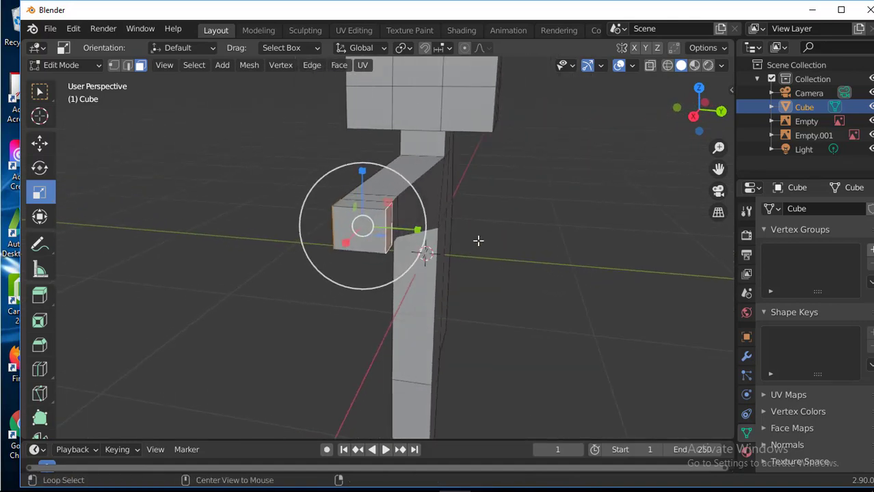
{"action": "key", "text": "alt+e"}
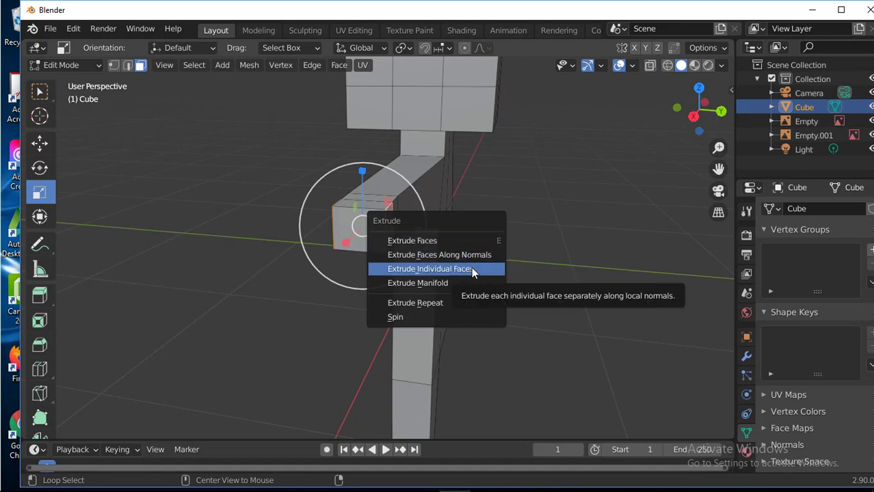
{"action": "left_click", "coordinate": [471, 266]}
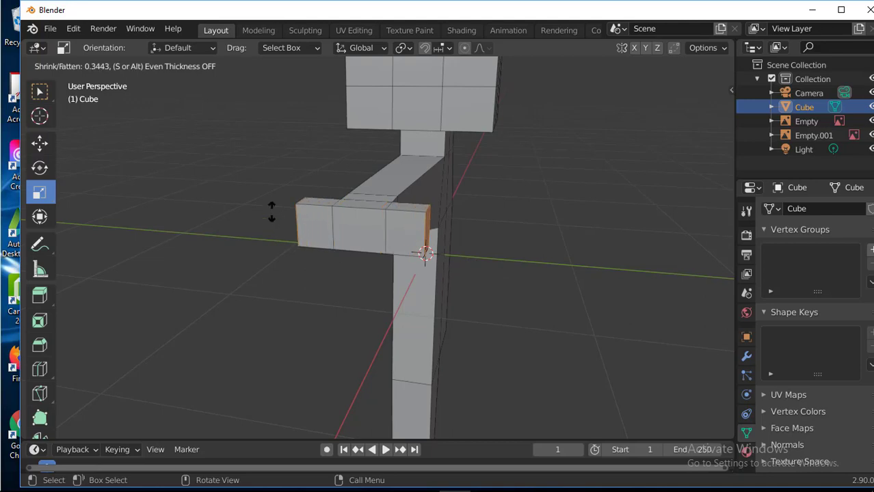
{"action": "left_click", "coordinate": [333, 222]}
Step: Select the three end faces of the widened hand and extrude them together outward by about 0.05 m
{"action": "mouse_move", "coordinate": [380, 312]}
{"action": "middle_mouse_down"}
{"action": "mouse_move", "coordinate": [396, 322]}
{"action": "mouse_move", "coordinate": [579, 294]}
{"action": "mouse_move", "coordinate": [380, 306]}
{"action": "mouse_move", "coordinate": [400, 312]}
{"action": "mouse_move", "coordinate": [393, 304]}
{"action": "middle_mouse_up"}
{"action": "left_click", "coordinate": [318, 229]}
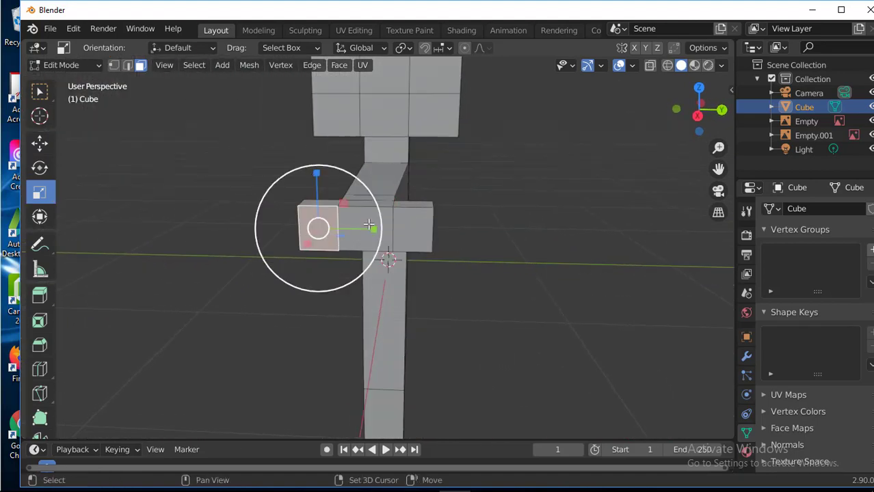
{"action": "left_click_drag", "start_coordinate": [368, 225], "coordinate": [438, 226]}
{"action": "middle_click_drag", "start_coordinate": [275, 304], "coordinate": [402, 316]}
{"action": "middle_click_drag", "start_coordinate": [474, 330], "coordinate": [434, 325]}
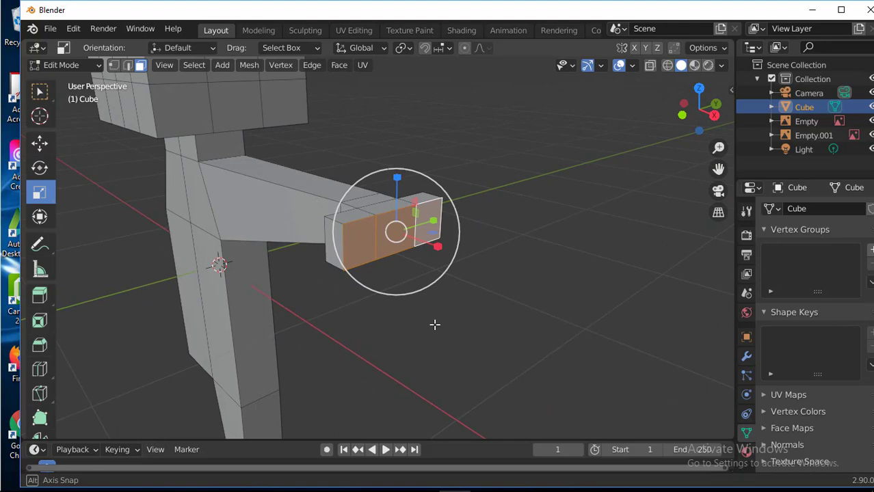
{"action": "key", "text": "KP_1"}
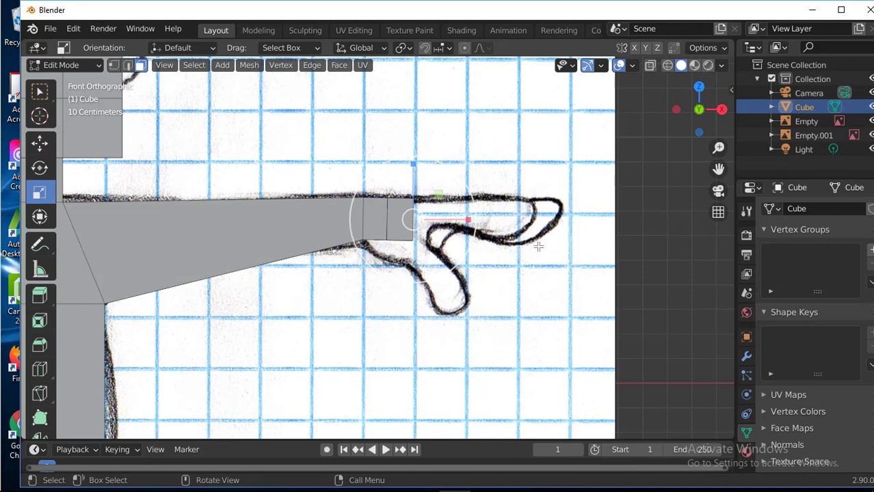
{"action": "key", "text": "e"}
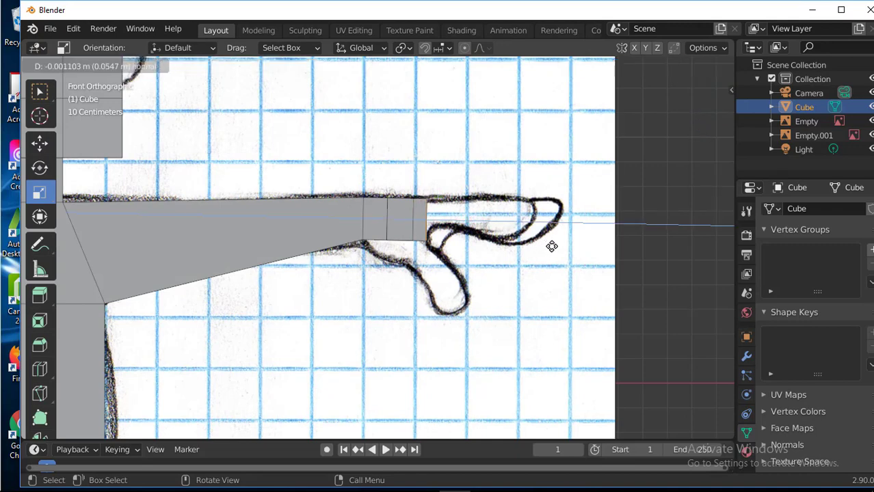
{"action": "left_click", "coordinate": [551, 246]}
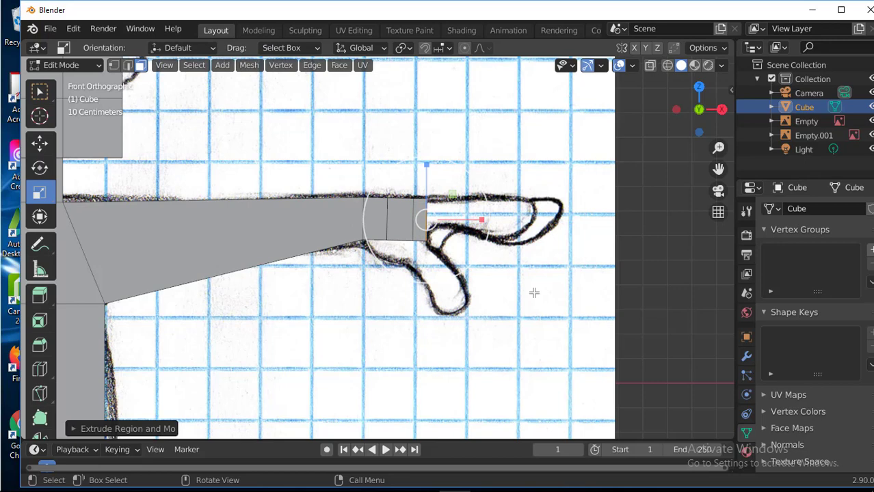
Step: Extrude the three end faces individually by an offset of about 0.93 to form fingers along the drawn hand
{"action": "left_click", "coordinate": [335, 68]}
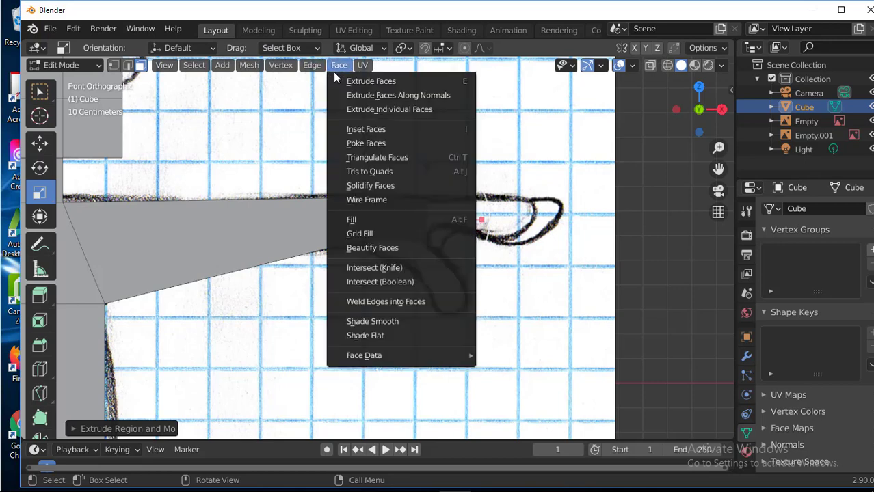
{"action": "left_click", "coordinate": [380, 110]}
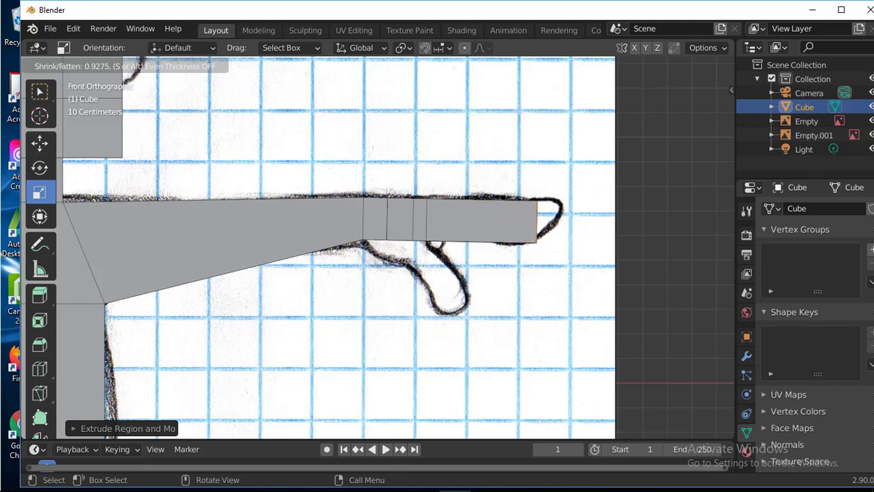
{"action": "key", "text": "Return"}
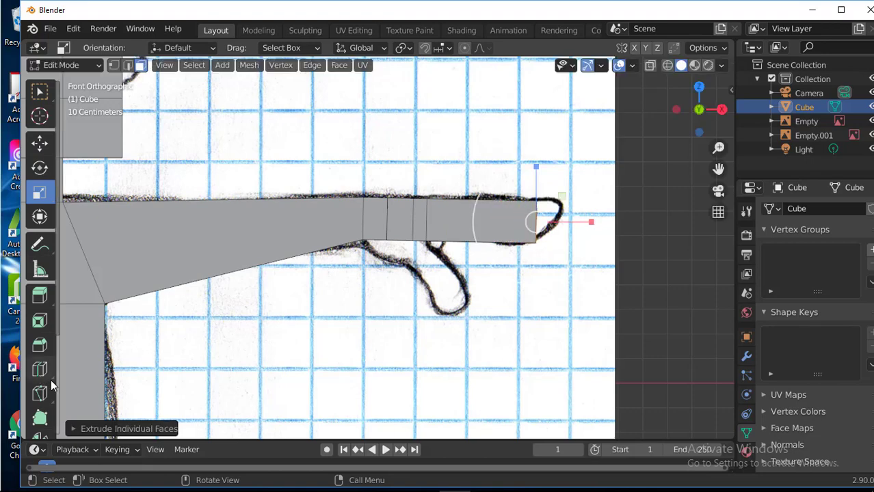
Step: Move the end faces of the two outer fingers apart along Y so they spread away from the middle finger
{"action": "middle_click_drag", "start_coordinate": [631, 322], "coordinate": [391, 279]}
{"action": "left_click", "coordinate": [449, 233]}
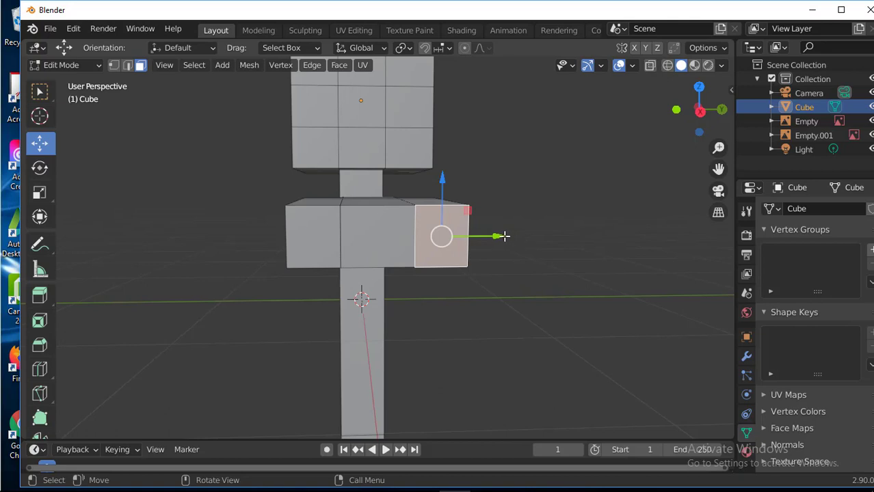
{"action": "mouse_move", "coordinate": [503, 237]}
{"action": "left_mouse_down"}
{"action": "mouse_move", "coordinate": [526, 237]}
{"action": "mouse_move", "coordinate": [507, 237]}
{"action": "left_mouse_up"}
{"action": "left_click", "coordinate": [332, 241]}
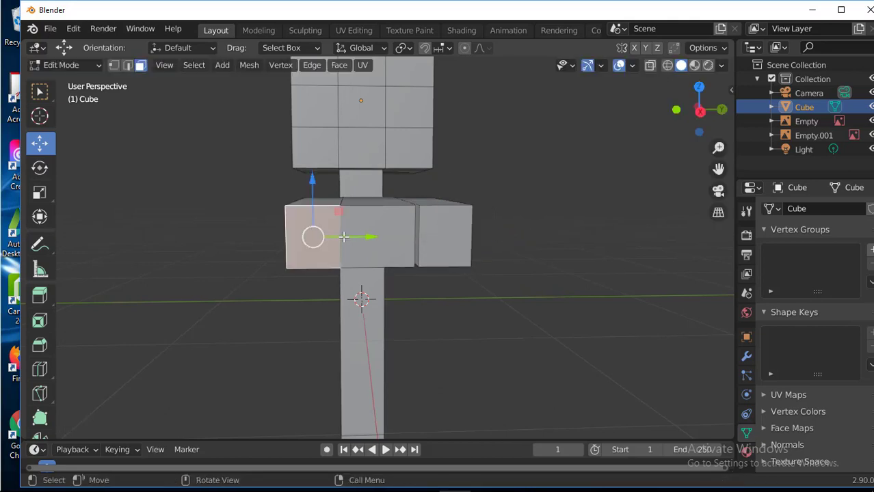
{"action": "left_click_drag", "start_coordinate": [346, 237], "coordinate": [321, 237]}
{"action": "left_click", "coordinate": [426, 241]}
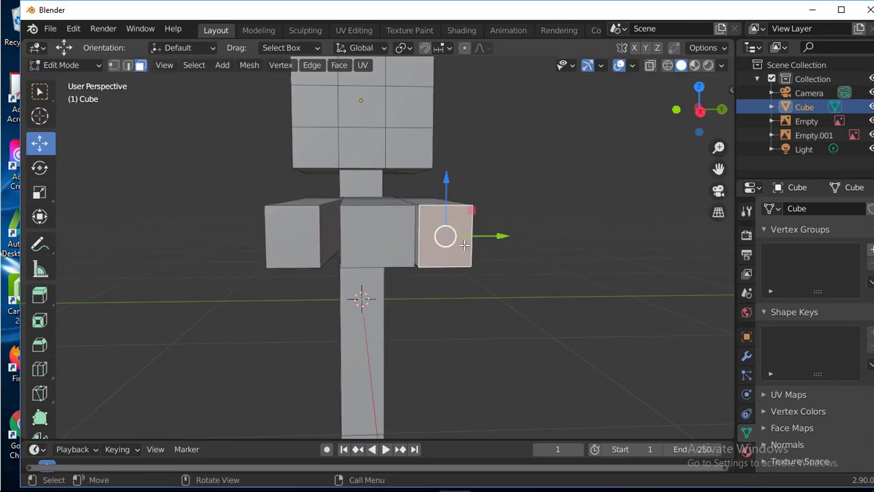
{"action": "left_click_drag", "start_coordinate": [488, 237], "coordinate": [510, 238]}
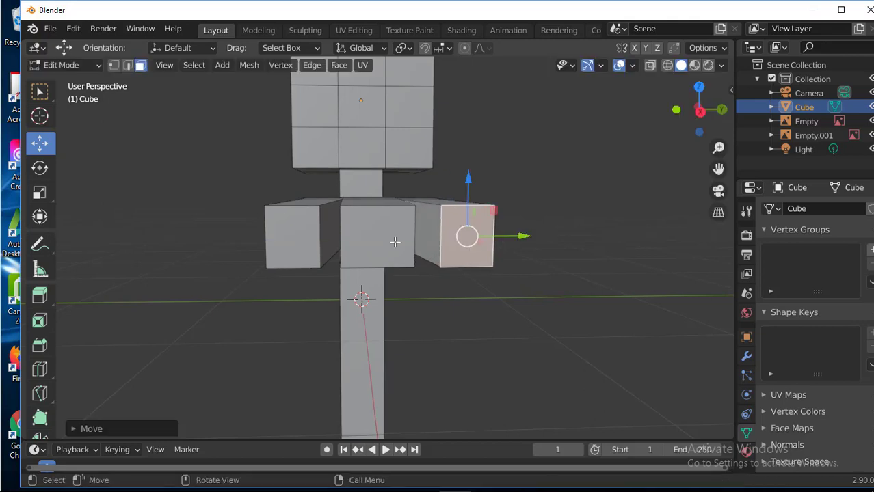
Step: Narrow the middle finger's end face along Y with the Scale tool to match the outer fingers
{"action": "left_click", "coordinate": [394, 240]}
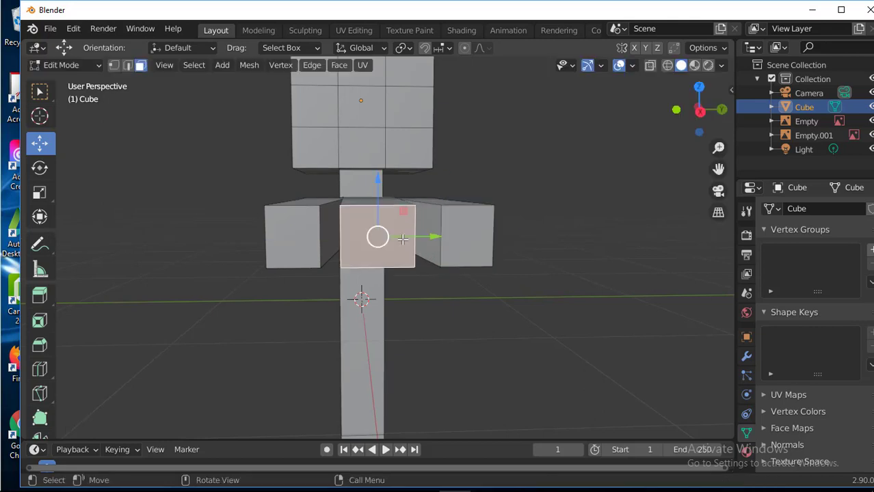
{"action": "left_click", "coordinate": [41, 196]}
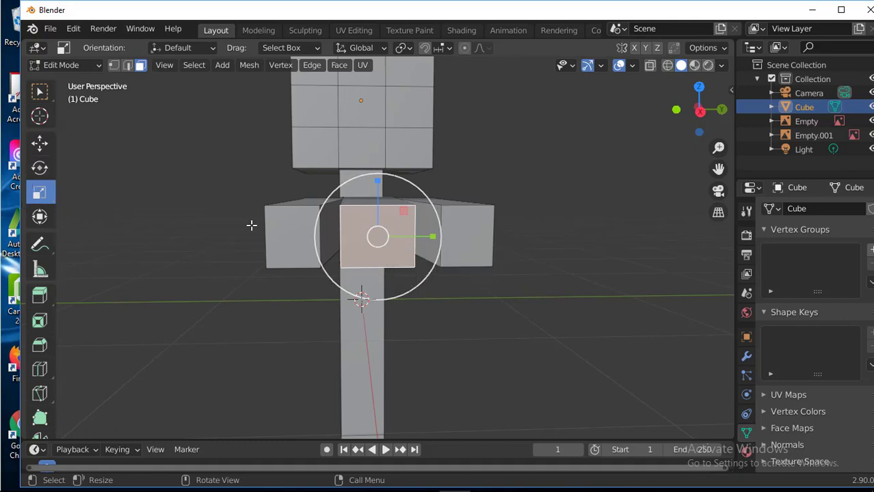
{"action": "left_click_drag", "start_coordinate": [429, 237], "coordinate": [414, 239]}
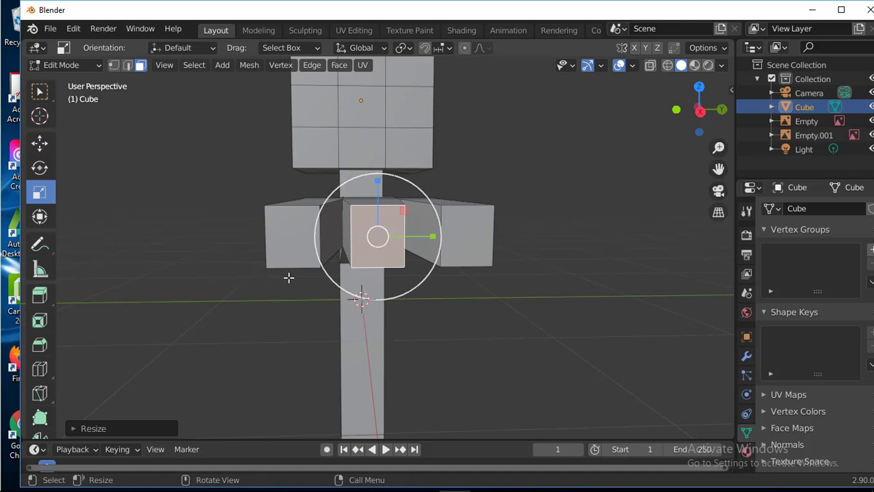
Step: Inset the front side face of the hand's palm section to create a smaller base for the thumb
{"action": "middle_click_drag", "start_coordinate": [263, 273], "coordinate": [398, 278]}
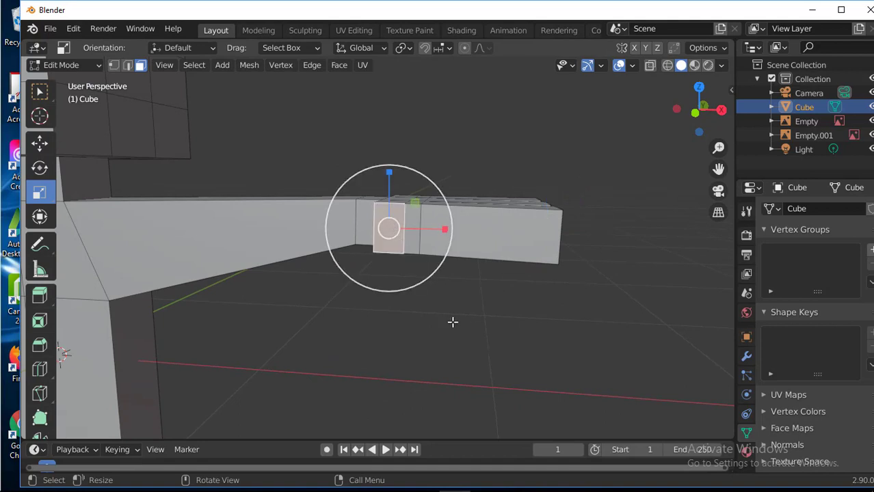
{"action": "scroll", "coordinate": [453, 322], "scroll_direction": "up", "scroll_amount": 2}
{"action": "scroll", "coordinate": [452, 322], "scroll_direction": "down", "scroll_amount": 1}
{"action": "scroll", "coordinate": [453, 322], "scroll_direction": "up", "scroll_amount": 1}
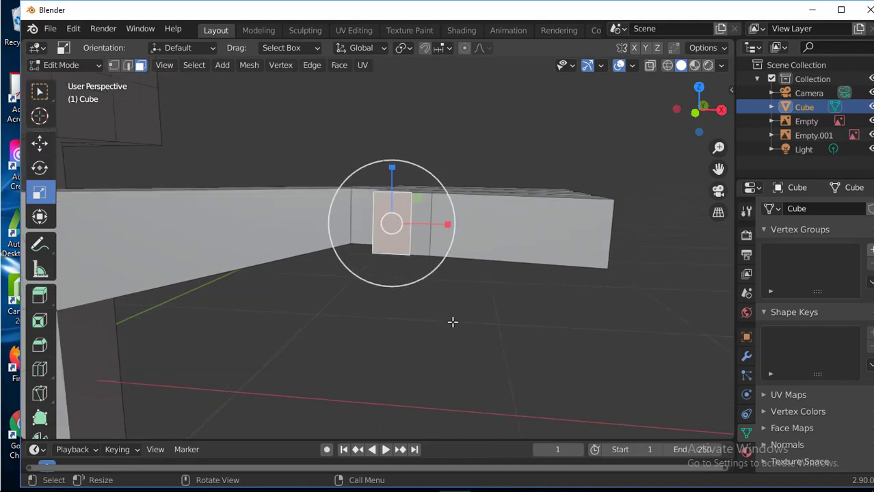
{"action": "middle_click_drag", "start_coordinate": [523, 283], "coordinate": [521, 297], "text": "shift"}
{"action": "scroll", "coordinate": [485, 320], "scroll_direction": "up", "scroll_amount": 1}
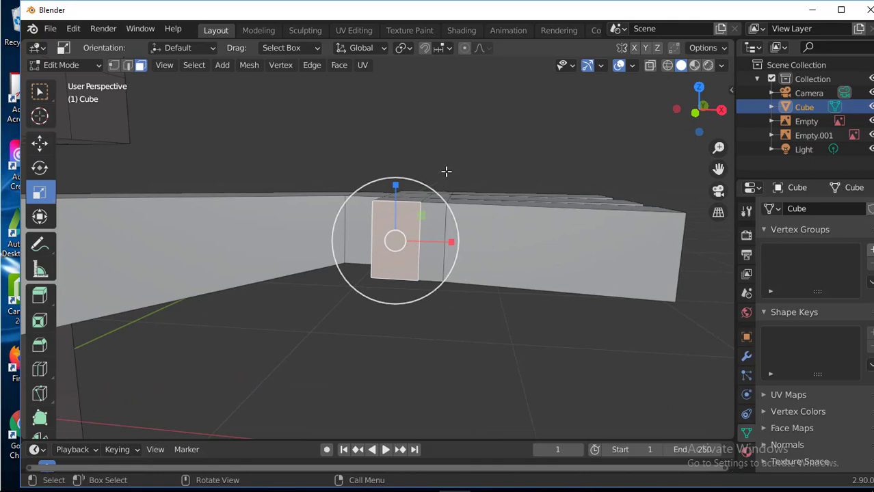
{"action": "key", "text": "i"}
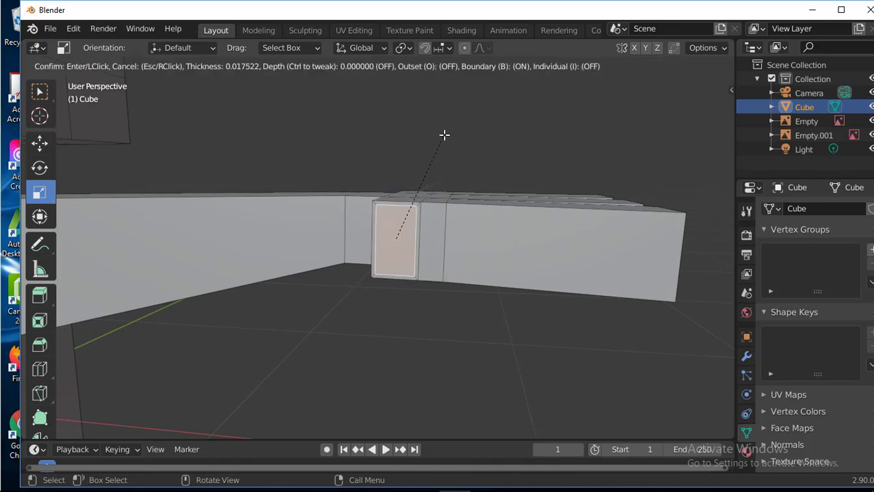
{"action": "left_click", "coordinate": [443, 138]}
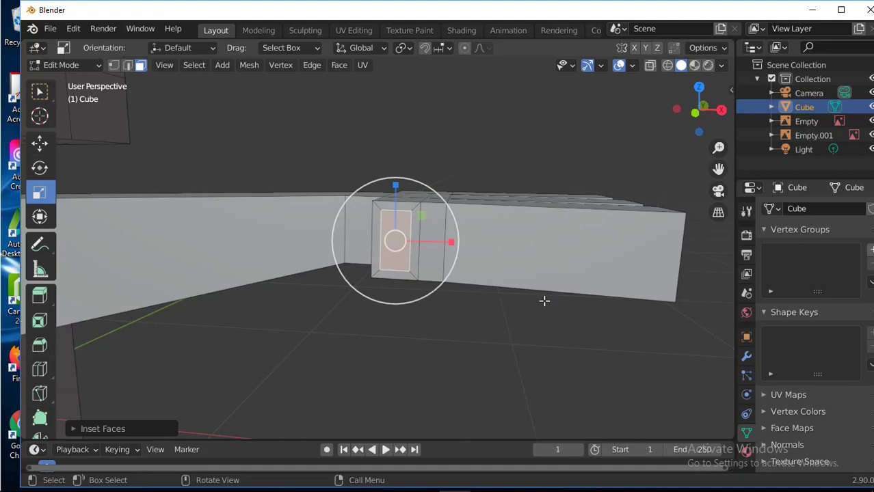
Step: Extrude the inset face outward from the front of the palm by about 0.2 m to form the thumb
{"action": "middle_click_drag", "start_coordinate": [544, 301], "coordinate": [441, 306]}
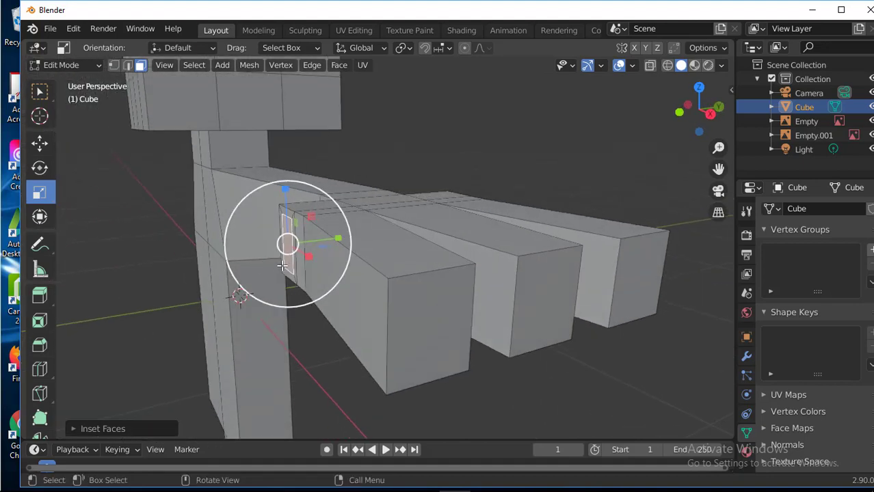
{"action": "key", "text": "e"}
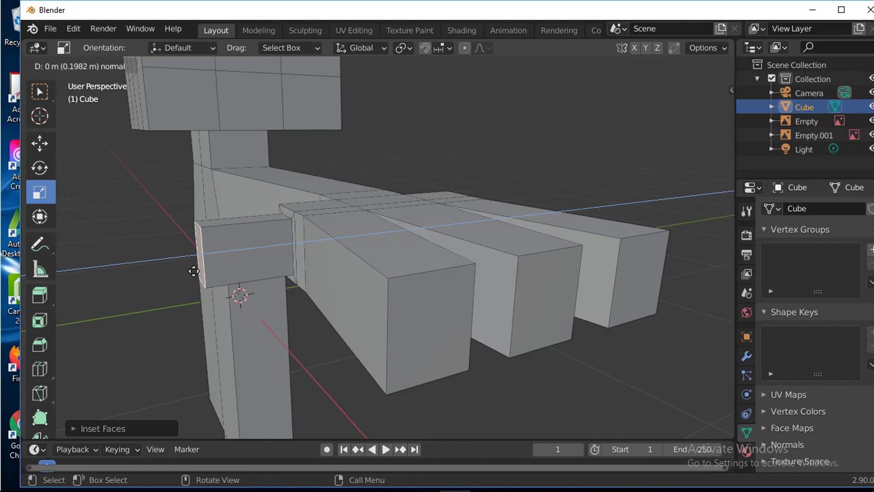
{"action": "left_click", "coordinate": [187, 274]}
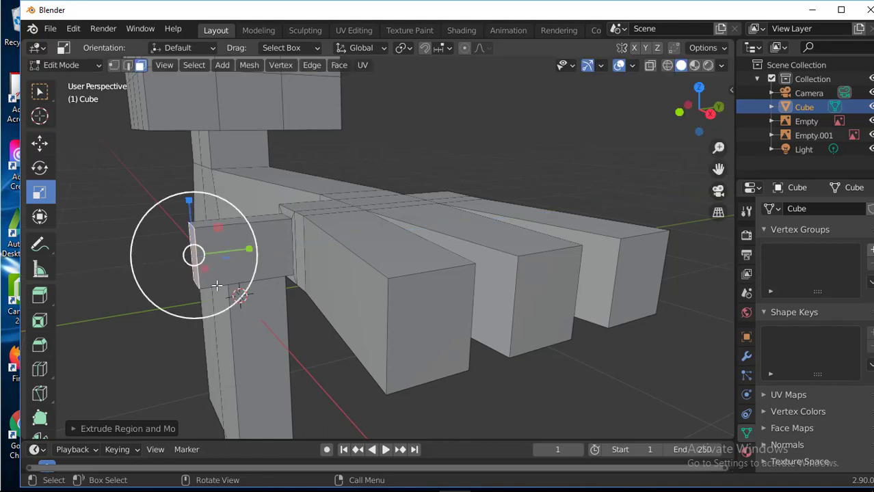
Step: Show the whole character in front orthographic view against the reference drawing
{"action": "key", "text": "KP_Decimal"}
{"action": "scroll", "coordinate": [364, 321], "scroll_direction": "down", "scroll_amount": 5}
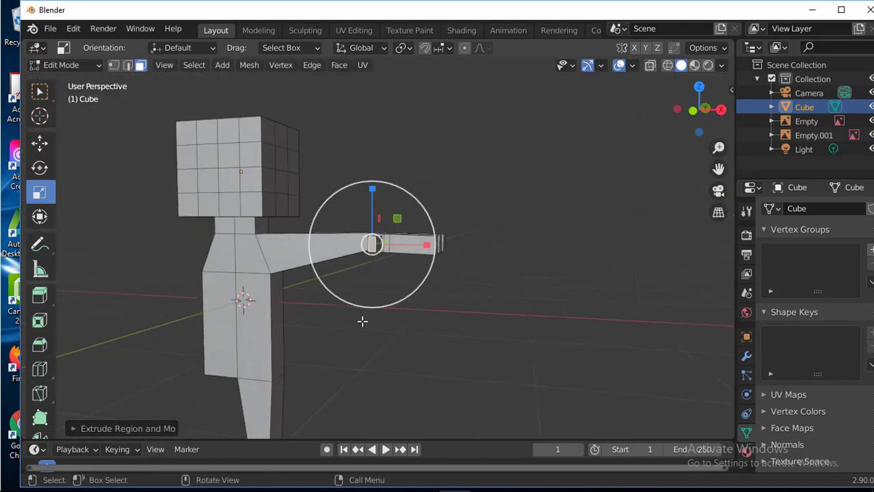
{"action": "key", "text": "KP_1"}
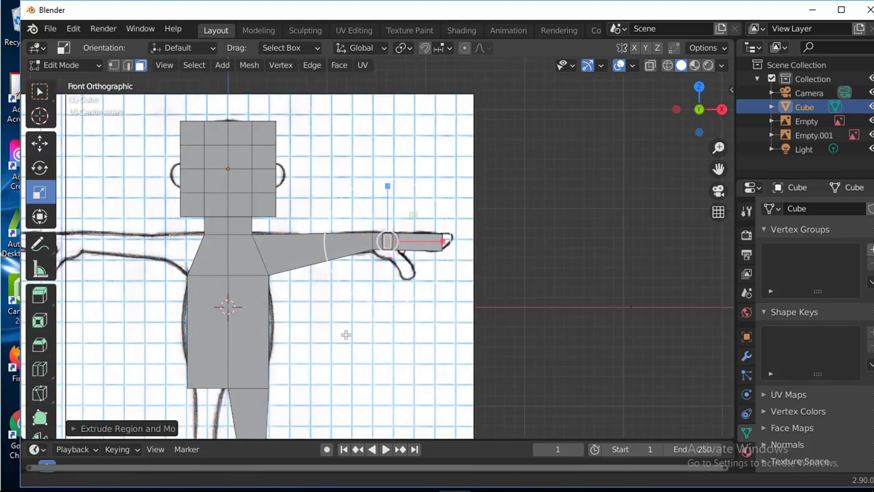
{"action": "middle_click_drag", "start_coordinate": [346, 323], "coordinate": [398, 283], "text": "shift"}
{"action": "scroll", "coordinate": [398, 285], "scroll_direction": "down", "scroll_amount": 2}
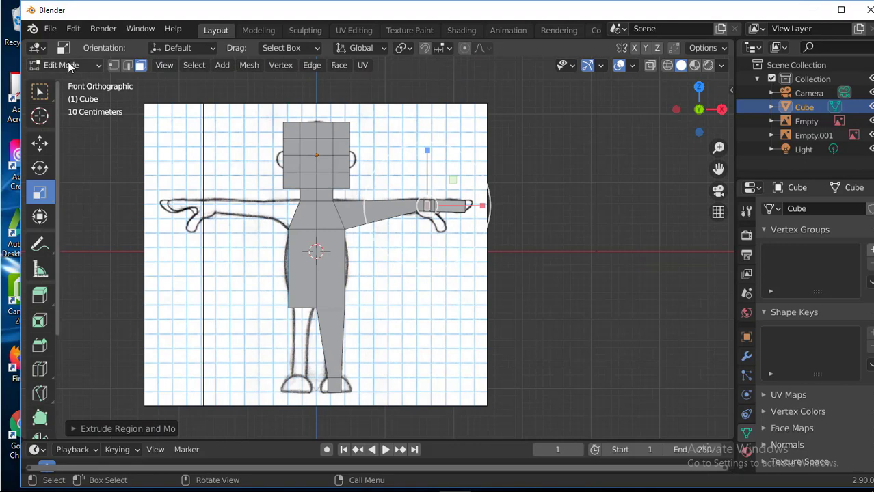
{"action": "left_click", "coordinate": [72, 65]}
{"action": "left_click", "coordinate": [69, 82]}
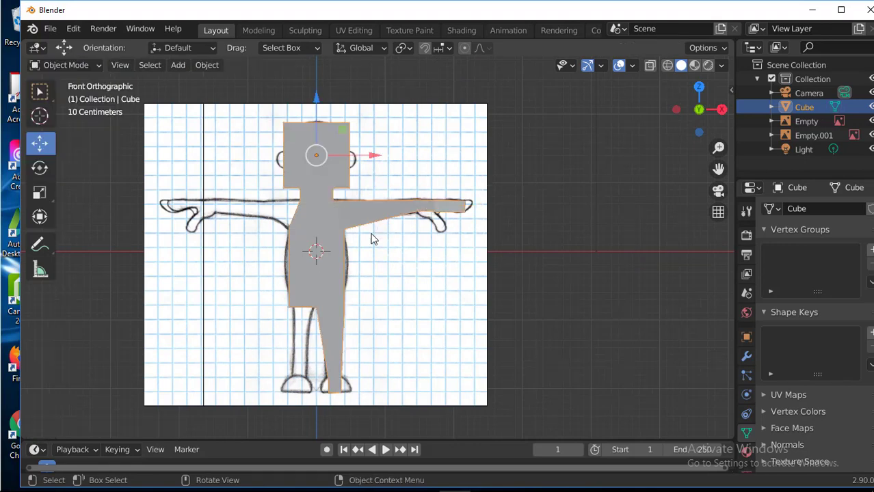
{"action": "left_click", "coordinate": [328, 228]}
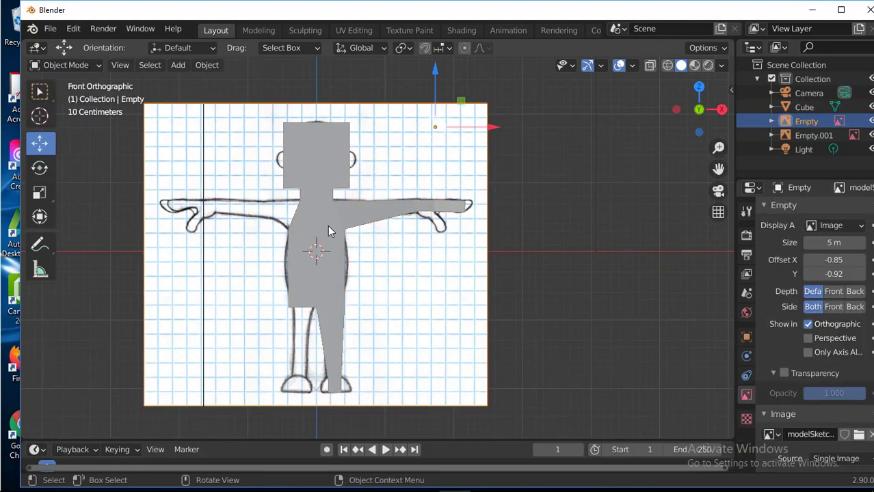
{"action": "left_click", "coordinate": [75, 67]}
{"action": "left_click", "coordinate": [74, 85]}
{"action": "left_click", "coordinate": [83, 68]}
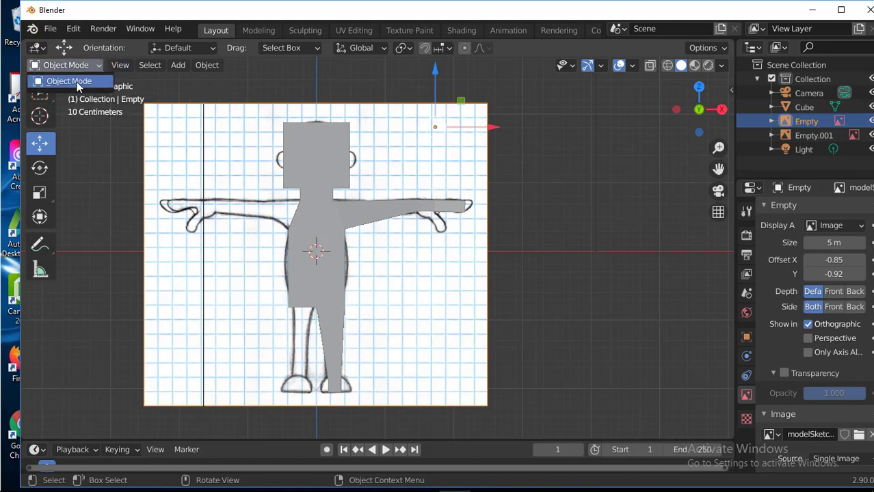
{"action": "left_click", "coordinate": [77, 85]}
{"action": "left_click", "coordinate": [289, 183]}
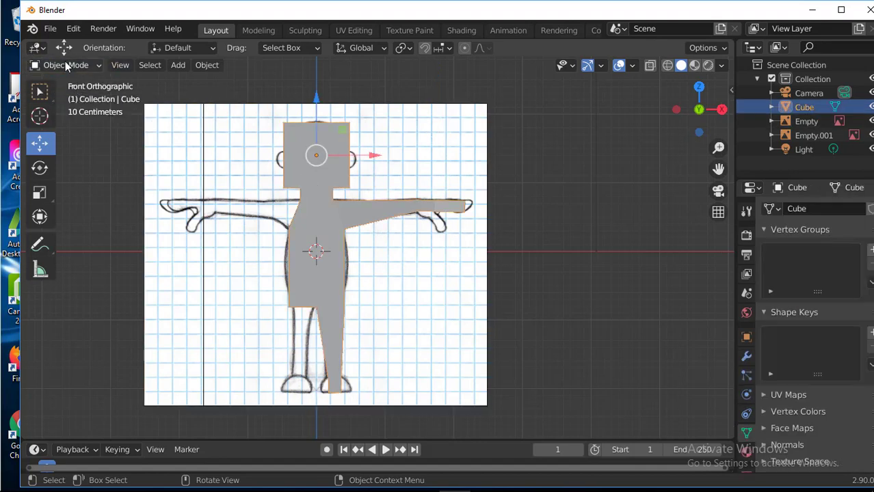
{"action": "left_click", "coordinate": [66, 63]}
{"action": "left_click", "coordinate": [65, 95]}
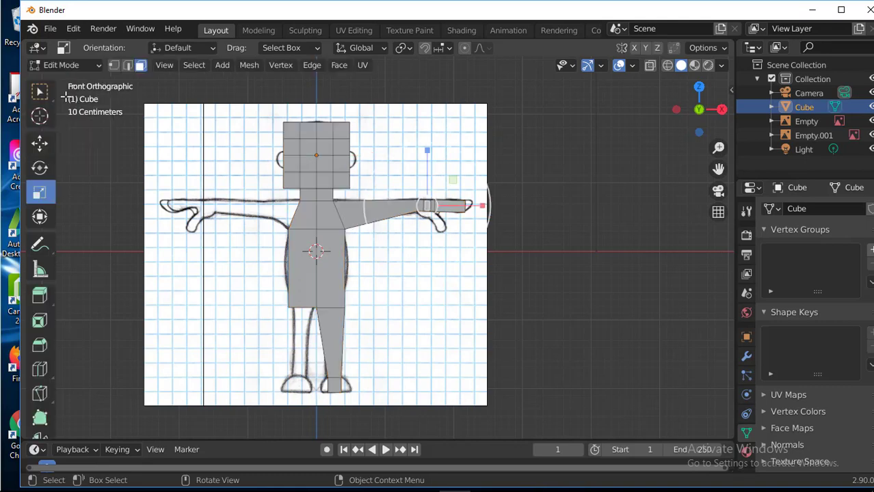
Step: Try to delete the box-selected vertices of the character's armless half in vertex select mode, and undo the deletion
{"action": "left_click", "coordinate": [113, 65]}
{"action": "key", "text": "b"}
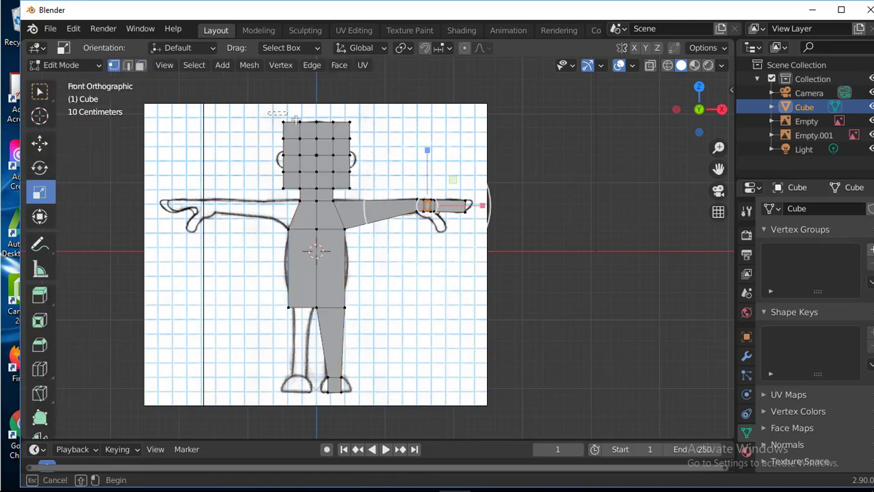
{"action": "left_click_drag", "start_coordinate": [307, 188], "coordinate": [292, 318]}
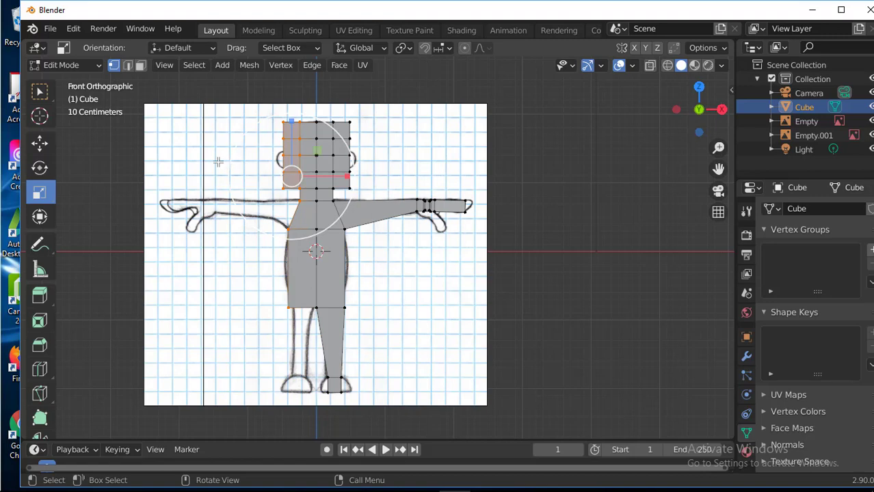
{"action": "key", "text": "x"}
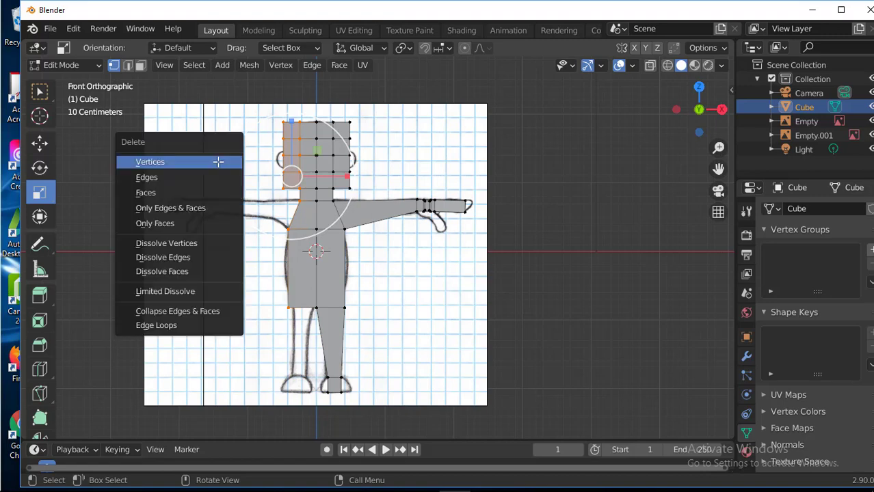
{"action": "left_click", "coordinate": [180, 164]}
{"action": "mouse_move", "coordinate": [436, 298]}
{"action": "middle_mouse_down"}
{"action": "mouse_move", "coordinate": [514, 306]}
{"action": "mouse_move", "coordinate": [431, 304]}
{"action": "middle_mouse_up"}
{"action": "key", "text": "ctrl+z"}
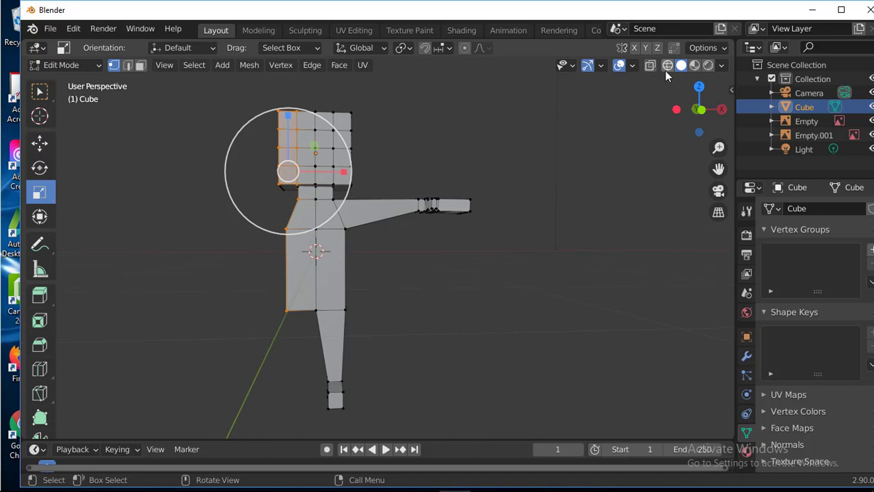
Step: Show the mesh in wireframe display from the front orthographic view against the reference drawing
{"action": "left_click", "coordinate": [664, 71]}
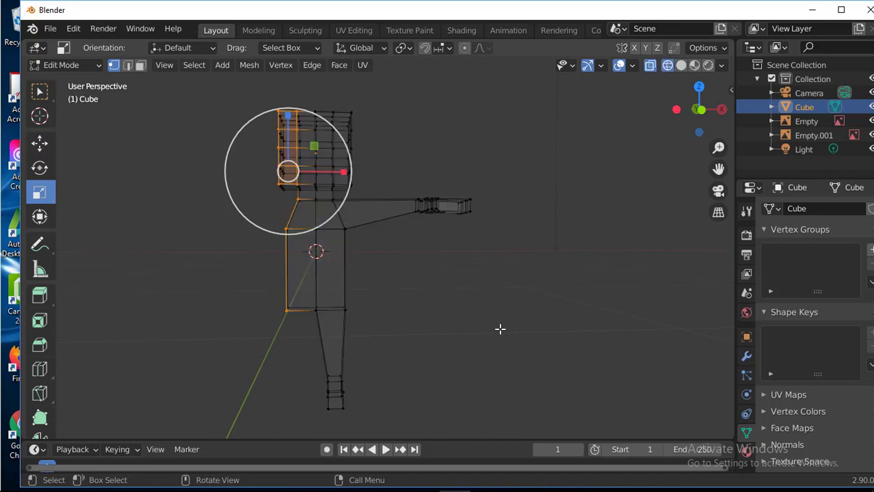
{"action": "key", "text": "KP_1"}
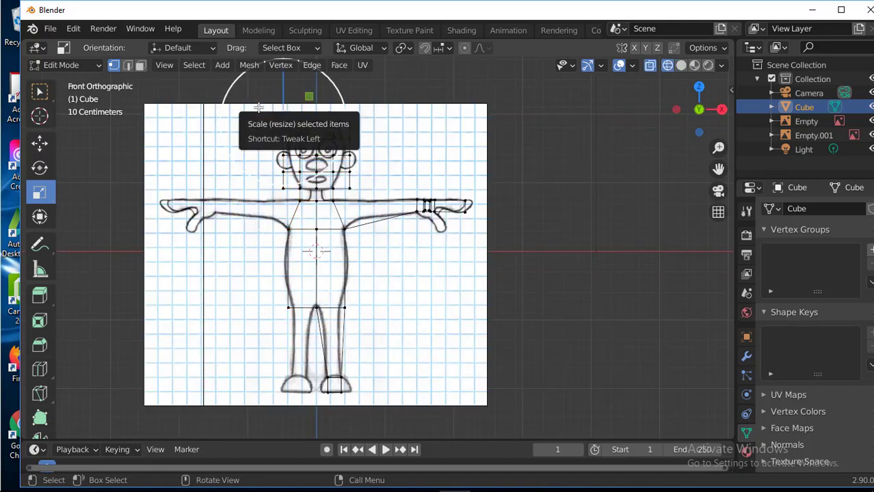
{"action": "left_click", "coordinate": [292, 130]}
{"action": "mouse_move", "coordinate": [293, 131]}
{"action": "left_mouse_down"}
{"action": "mouse_move", "coordinate": [289, 117]}
{"action": "mouse_move", "coordinate": [298, 134]}
{"action": "left_mouse_up"}
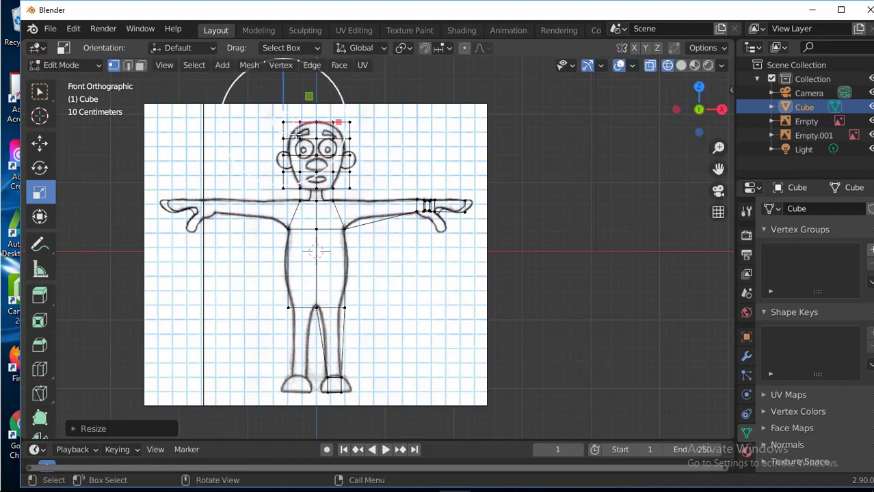
{"action": "key", "text": "ctrl+z"}
{"action": "key", "text": "ctrl+z"}
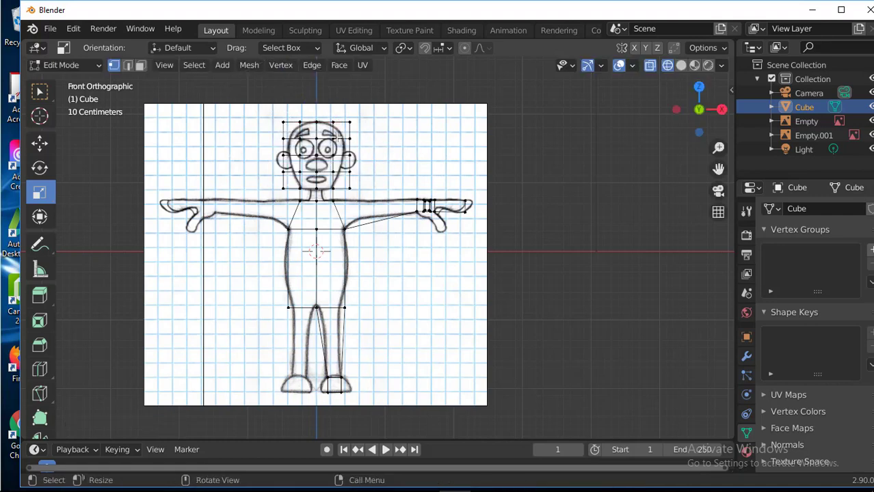
Step: Delete all front and back vertices of the head and body on the armless side of the centre line
{"action": "key", "text": "b"}
{"action": "left_click_drag", "start_coordinate": [265, 109], "coordinate": [306, 321]}
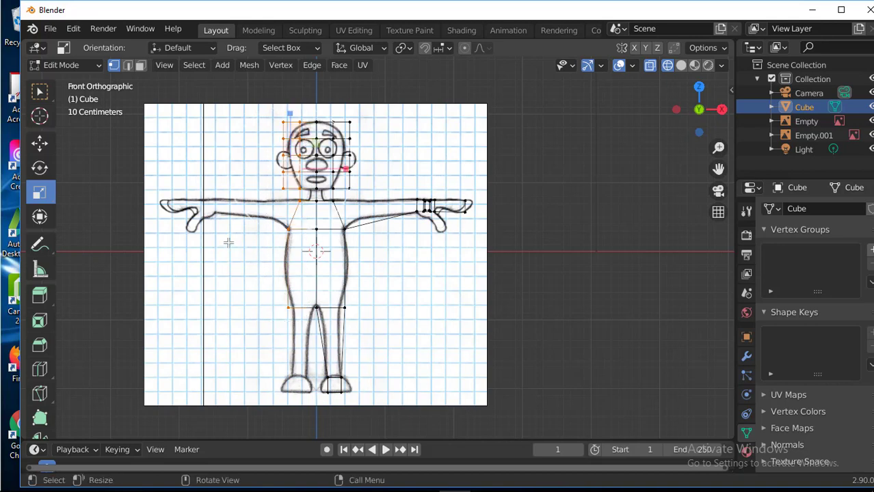
{"action": "key", "text": "x"}
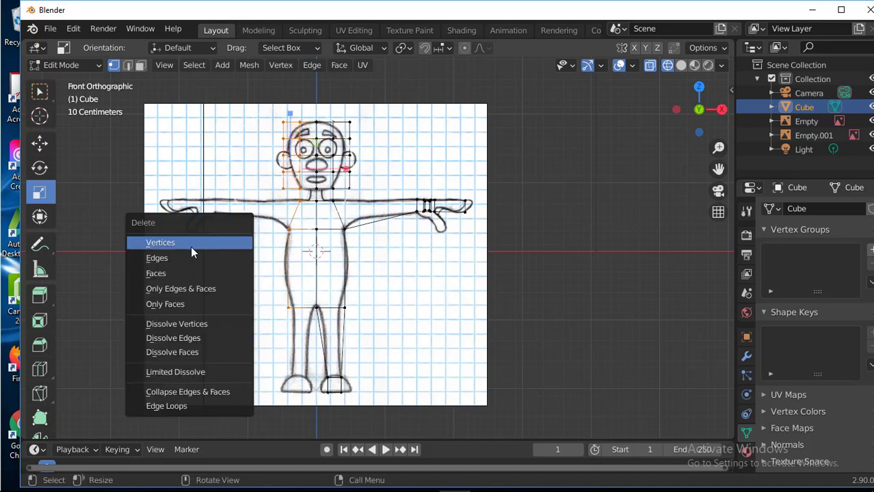
{"action": "left_click", "coordinate": [192, 246]}
{"action": "middle_click_drag", "start_coordinate": [234, 242], "coordinate": [304, 258]}
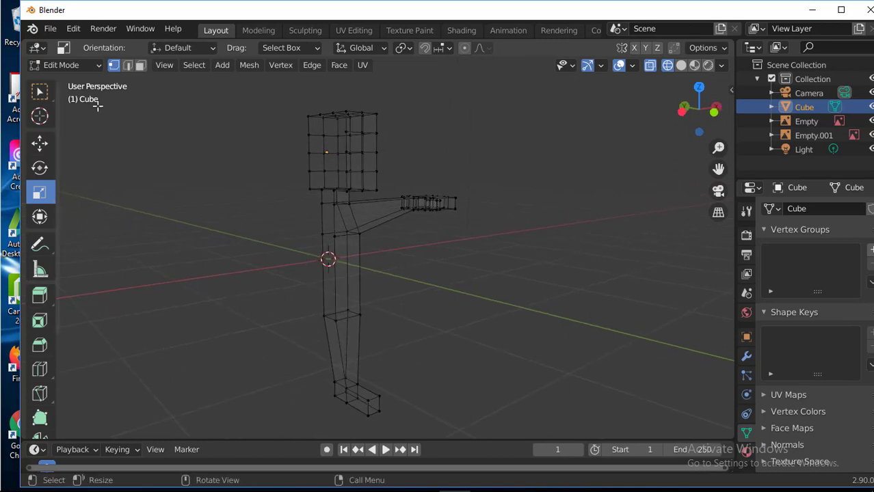
Step: Return to Object Mode and display the remaining half of the character in solid shading without X-ray
{"action": "left_click", "coordinate": [92, 69]}
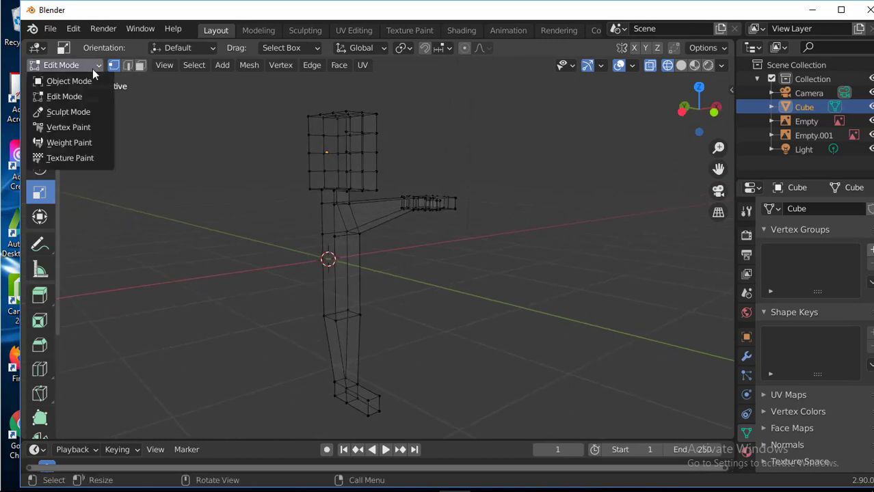
{"action": "left_click", "coordinate": [82, 82]}
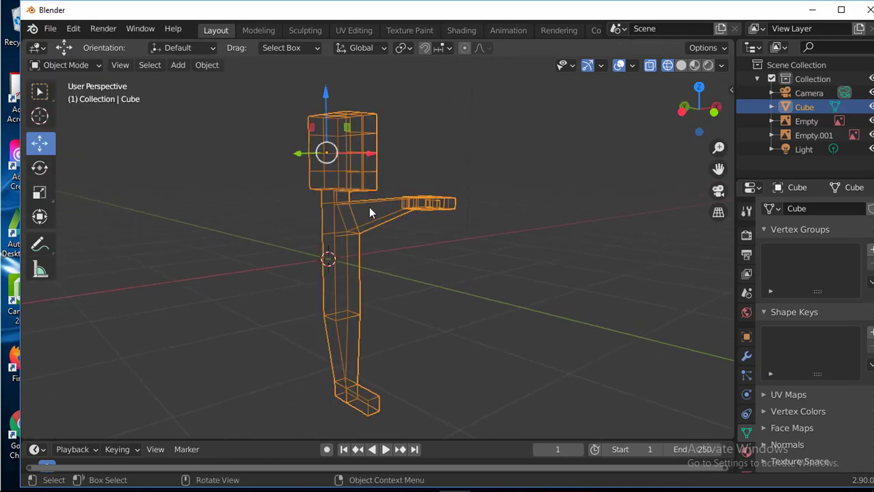
{"action": "left_click", "coordinate": [650, 66]}
{"action": "left_click", "coordinate": [681, 66]}
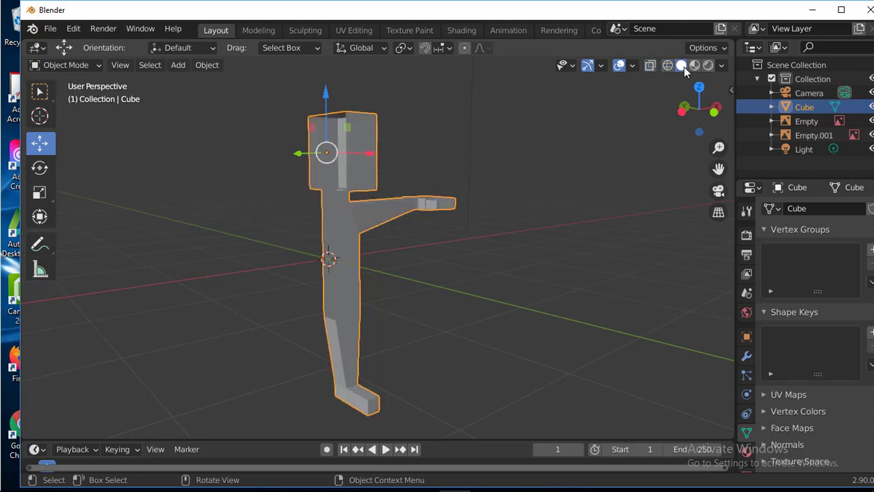
{"action": "middle_click_drag", "start_coordinate": [570, 246], "coordinate": [519, 246]}
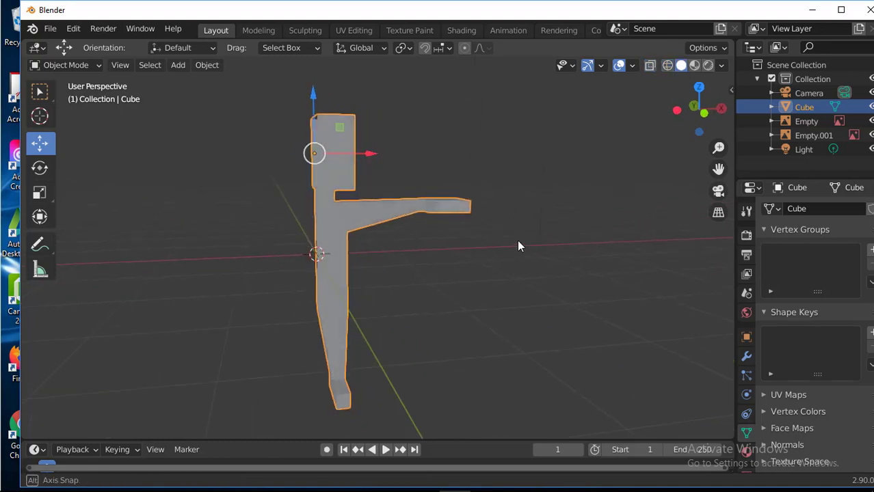
{"action": "left_click", "coordinate": [695, 66]}
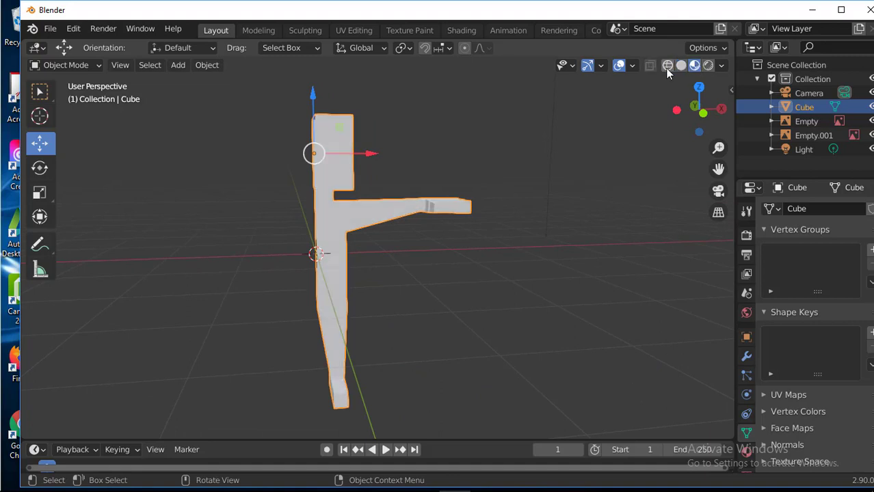
{"action": "left_click", "coordinate": [666, 67]}
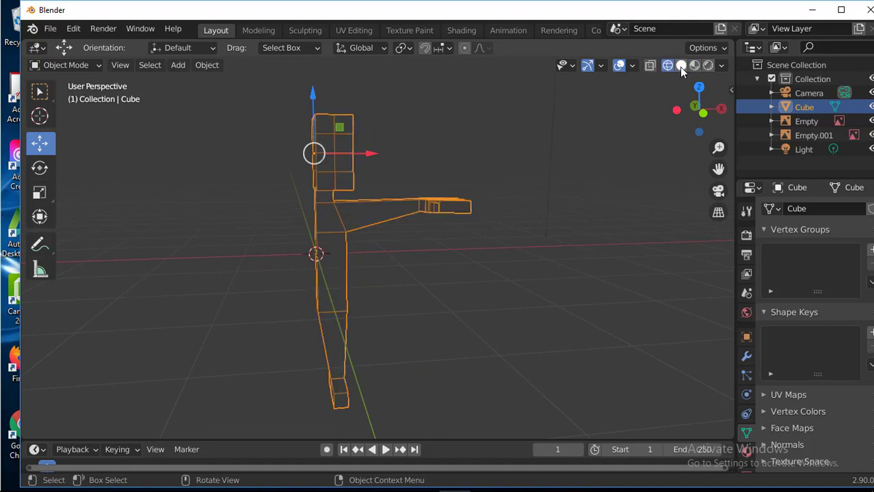
{"action": "left_click", "coordinate": [682, 67]}
Step: Add a Mirror modifier to the half character, using the X axis, to complete the body
{"action": "middle_click_drag", "start_coordinate": [517, 286], "coordinate": [506, 268]}
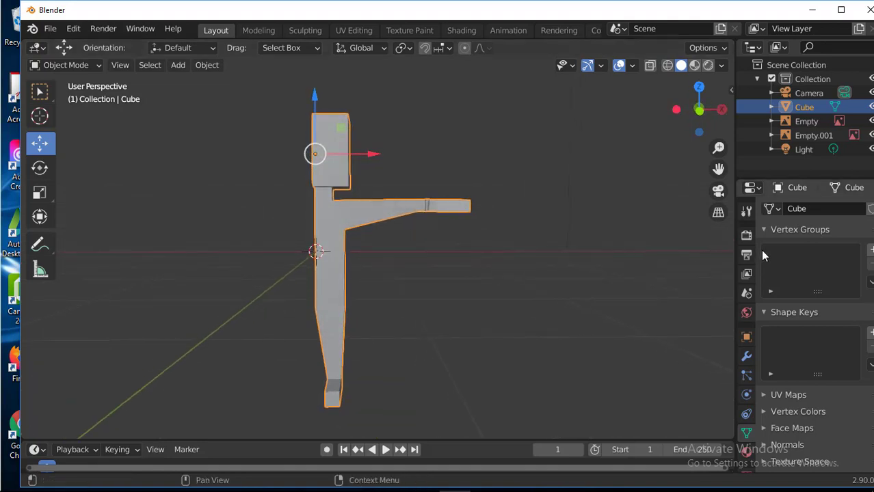
{"action": "left_click", "coordinate": [746, 356]}
{"action": "left_click", "coordinate": [835, 212]}
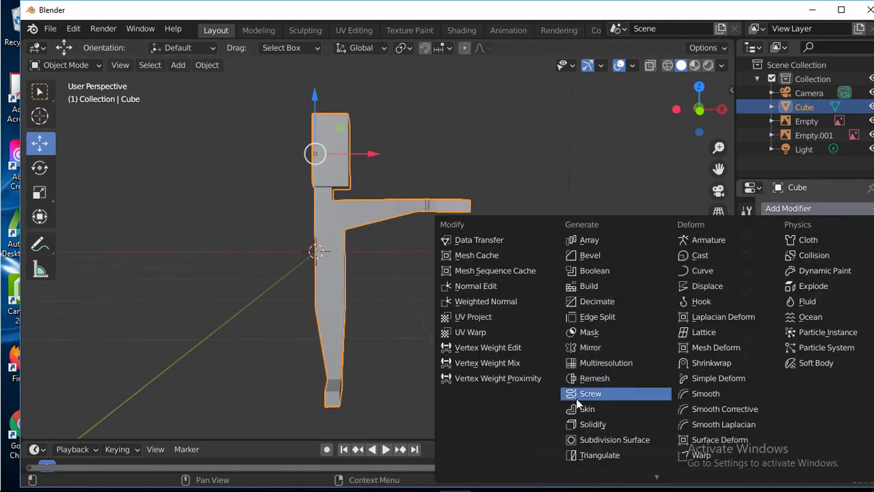
{"action": "left_click", "coordinate": [590, 347]}
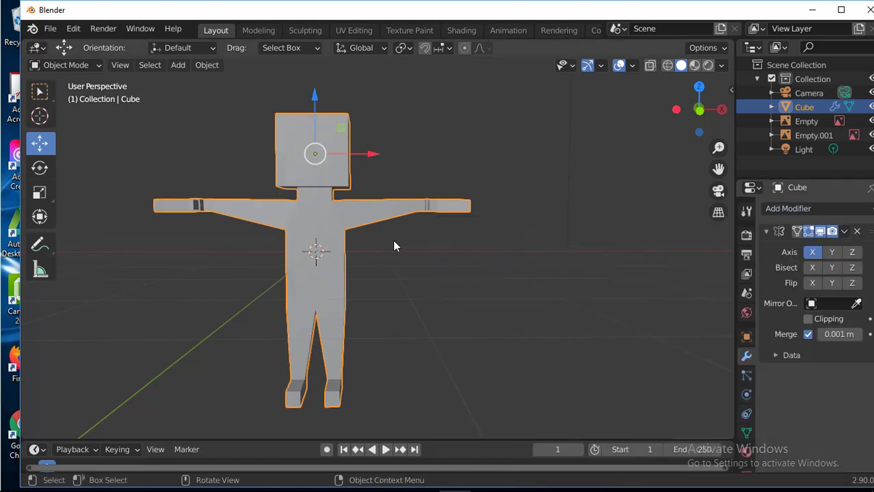
Step: Switch the character to Edit Mode and turn off the Mirror modifier's display in Edit Mode
{"action": "left_click", "coordinate": [75, 66]}
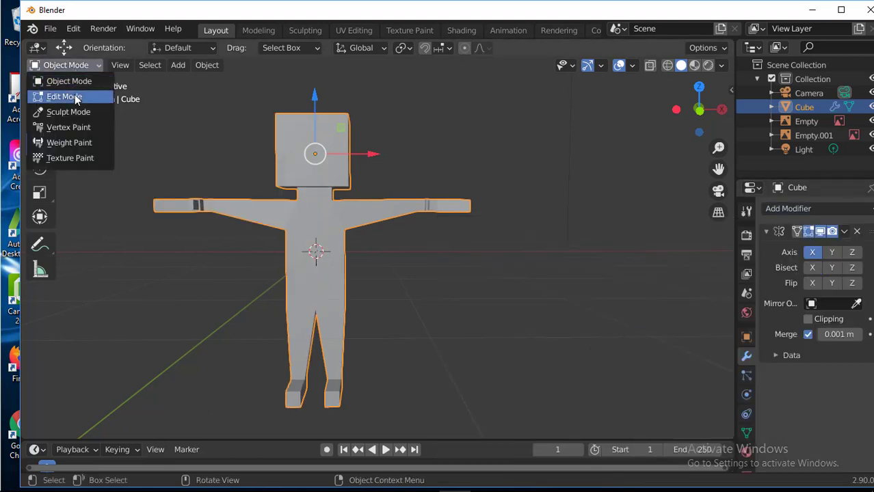
{"action": "left_click", "coordinate": [71, 97]}
{"action": "left_click", "coordinate": [808, 232]}
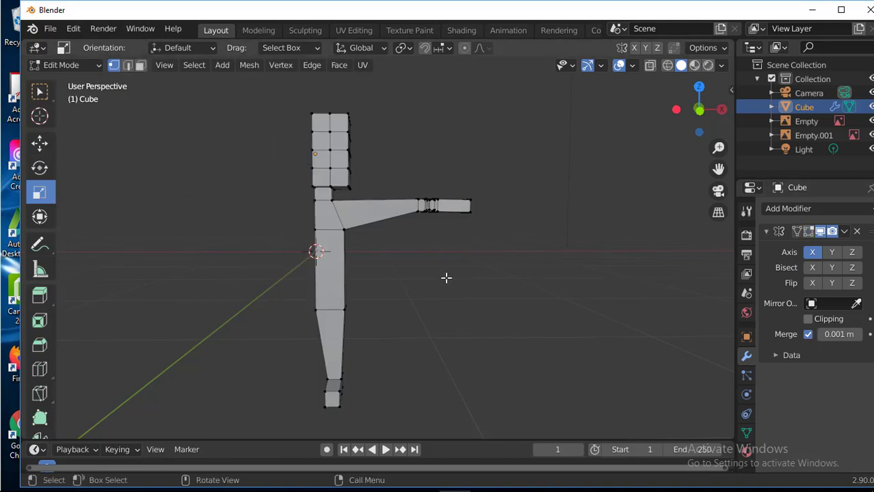
{"action": "mouse_move", "coordinate": [412, 274]}
{"action": "middle_mouse_down"}
{"action": "mouse_move", "coordinate": [422, 277]}
{"action": "mouse_move", "coordinate": [413, 274]}
{"action": "middle_mouse_up"}
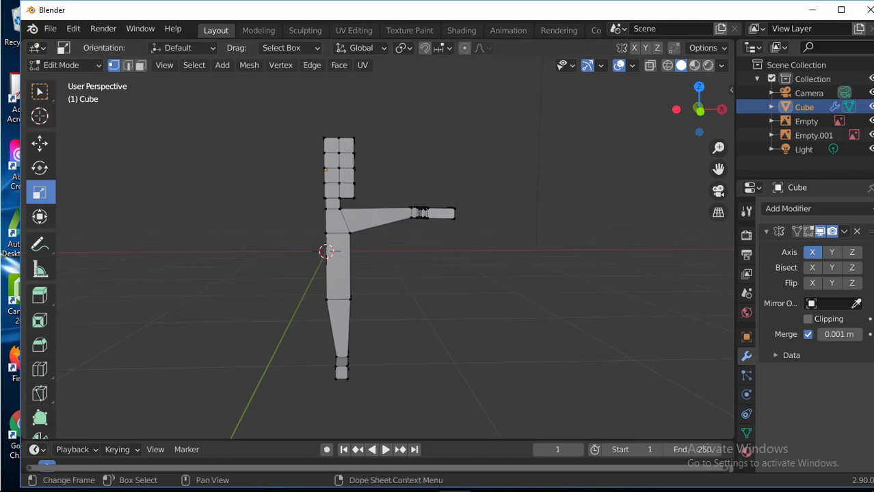
{"action": "mouse_move", "coordinate": [779, 490]}
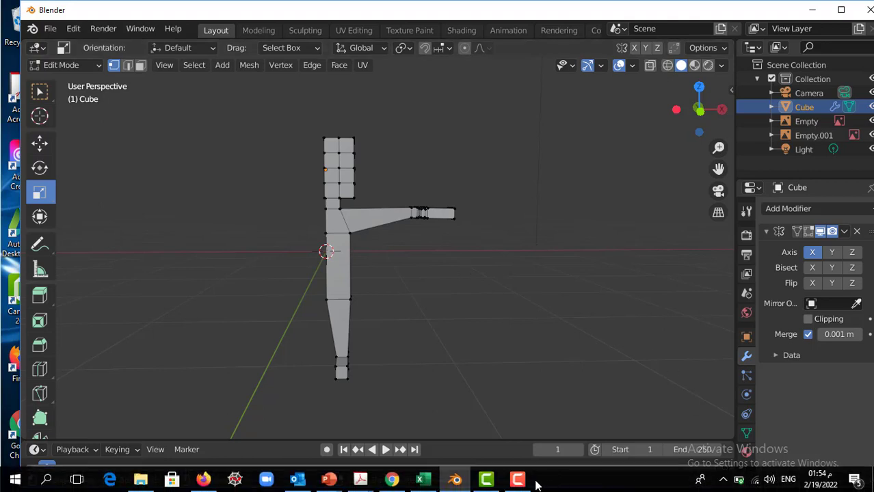